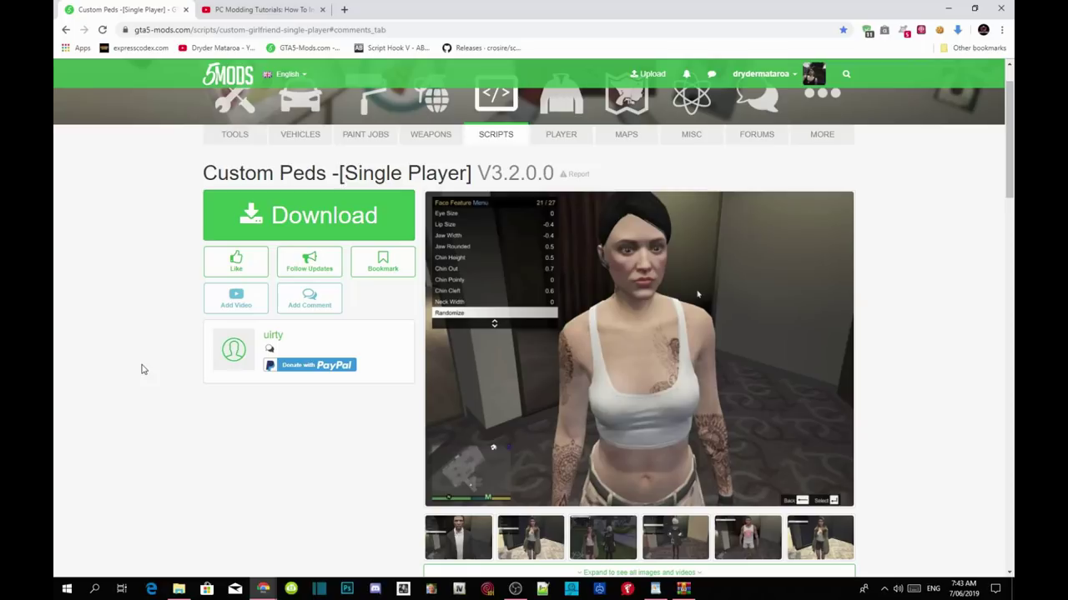
Read the crash reports in the Custom Peds tutorial video's comments, close the video's tab and minimize the browser.
left_click(246, 9)
scroll(467, 340, "down", 2)
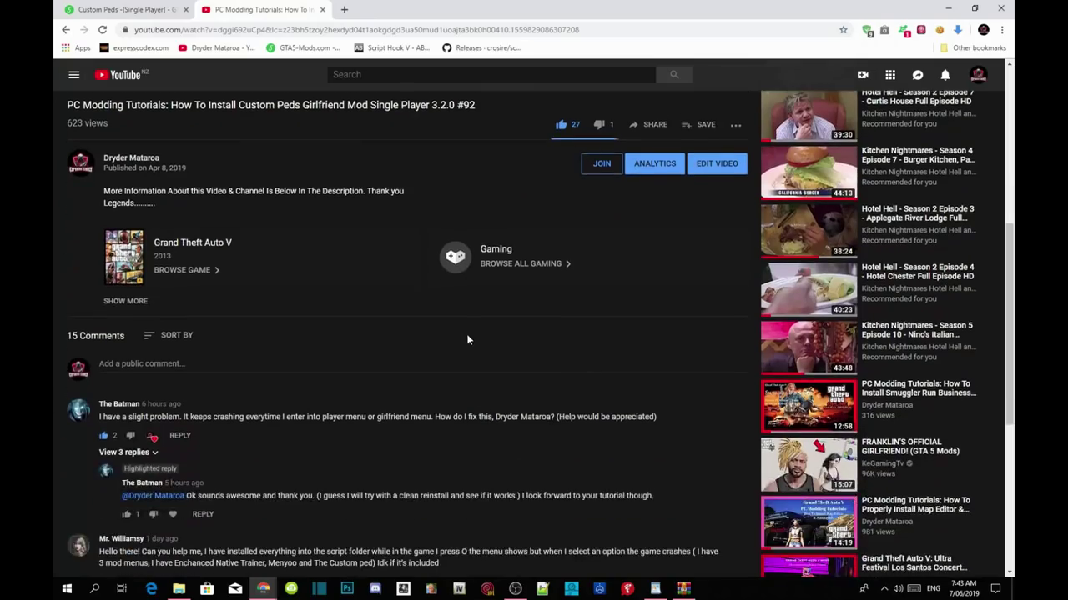
scroll(467, 340, "down", 3)
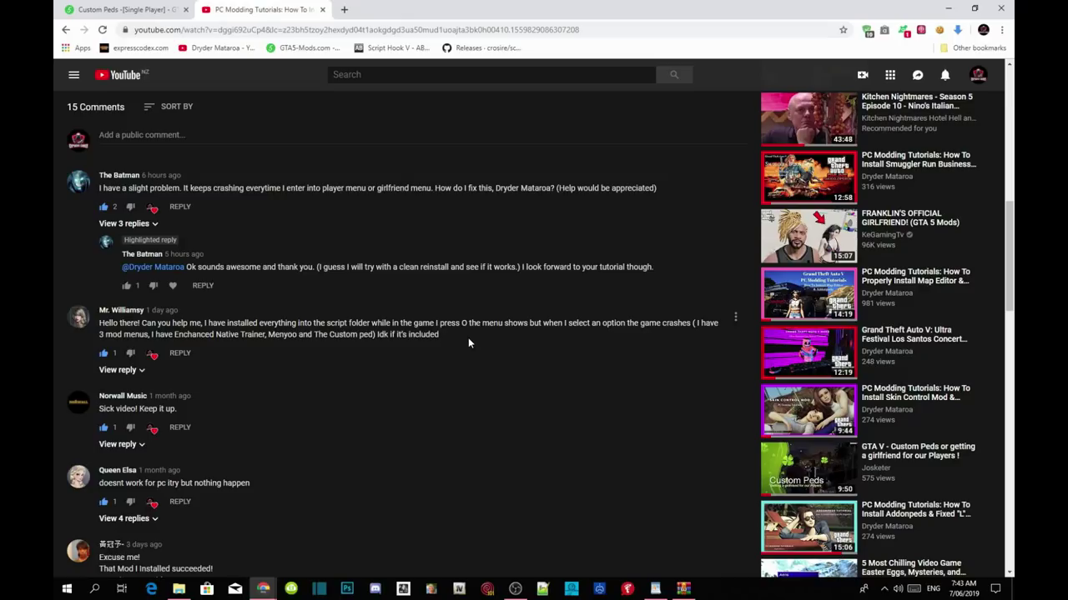
left_click(104, 9)
left_click(322, 9)
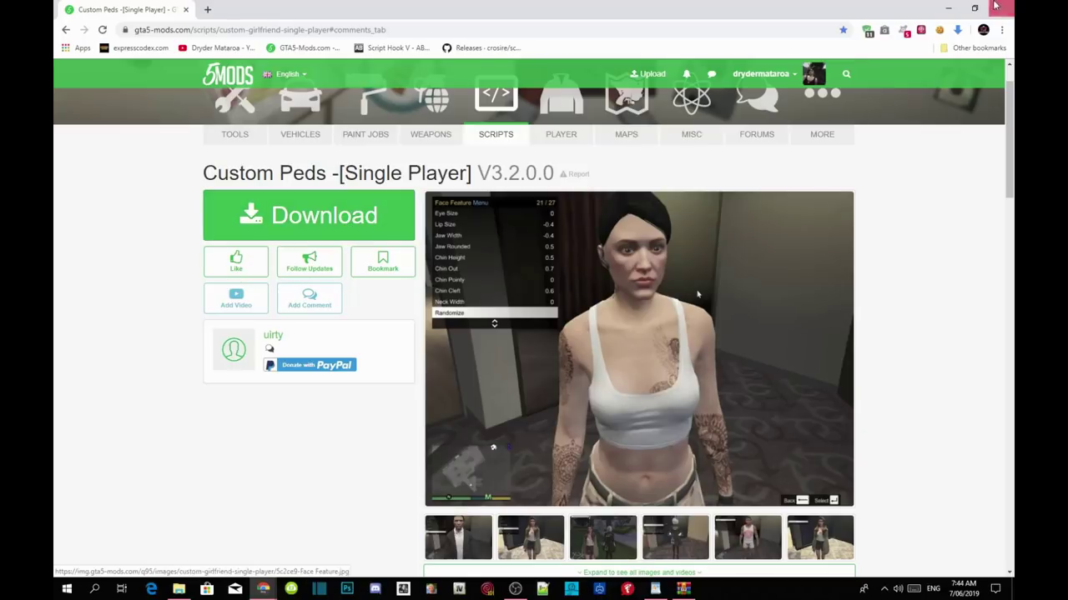
left_click(948, 8)
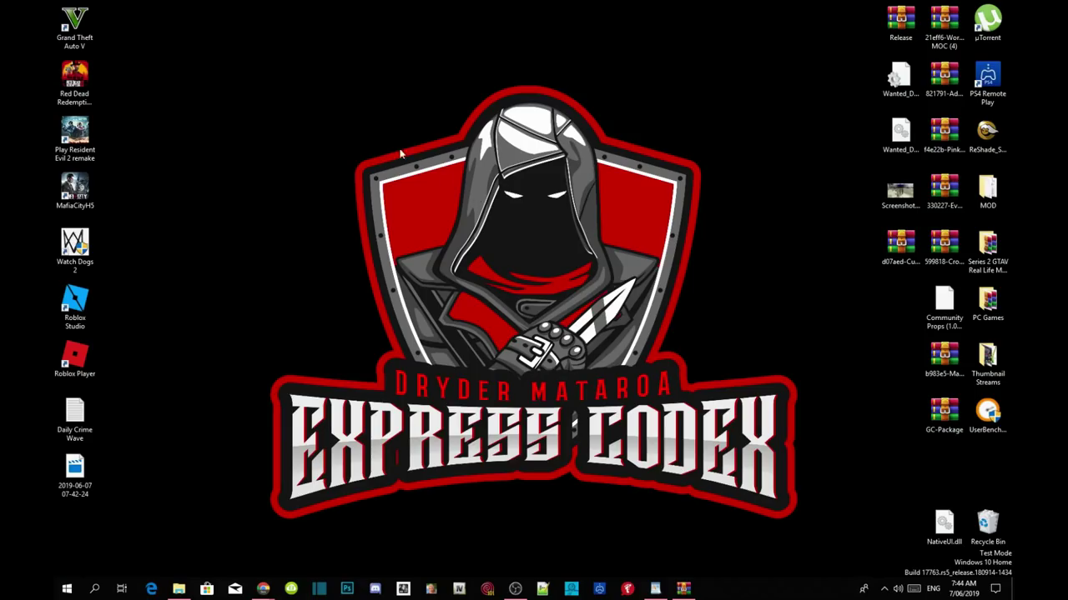
Open the Grand Theft Auto V installation folder from its desktop shortcut and place its window in the upper part of the desktop.
right_click(75, 27)
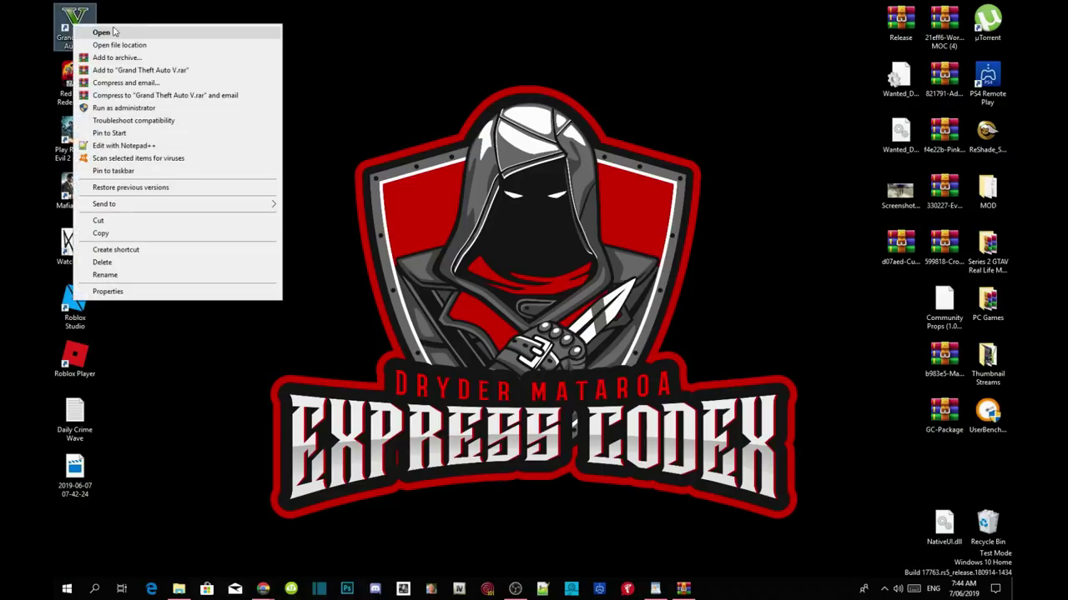
left_click(128, 46)
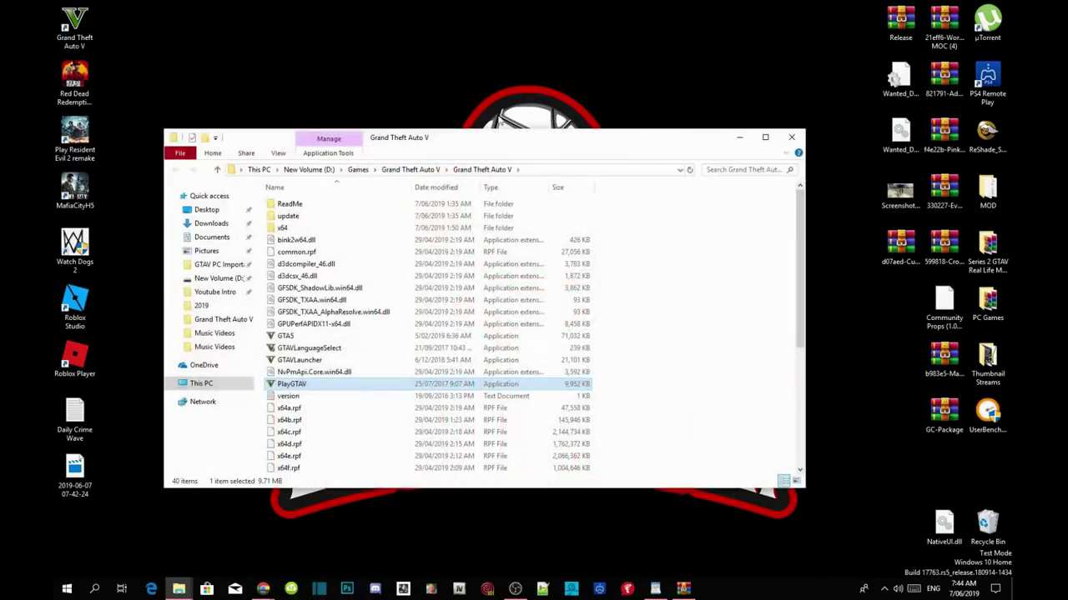
left_click_drag(568, 143, 528, 108)
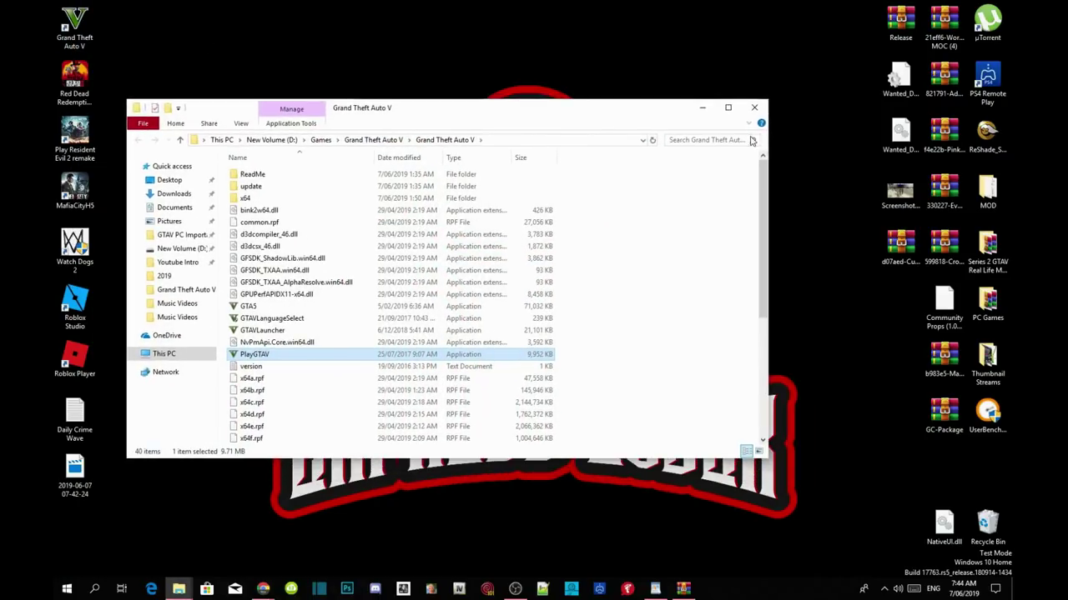
left_click(724, 103)
left_click(711, 239)
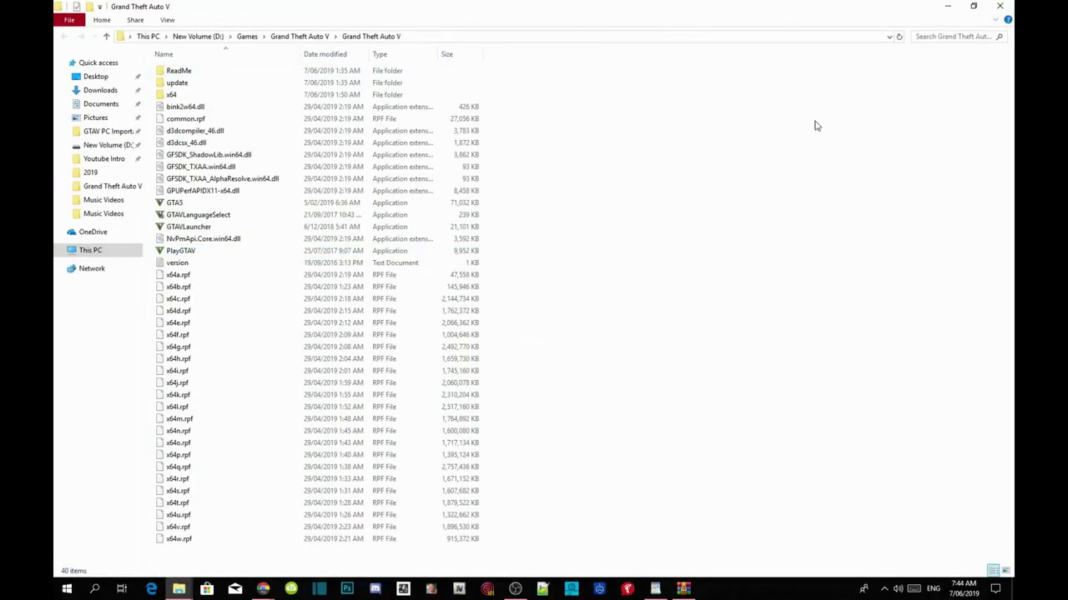
left_click(973, 6)
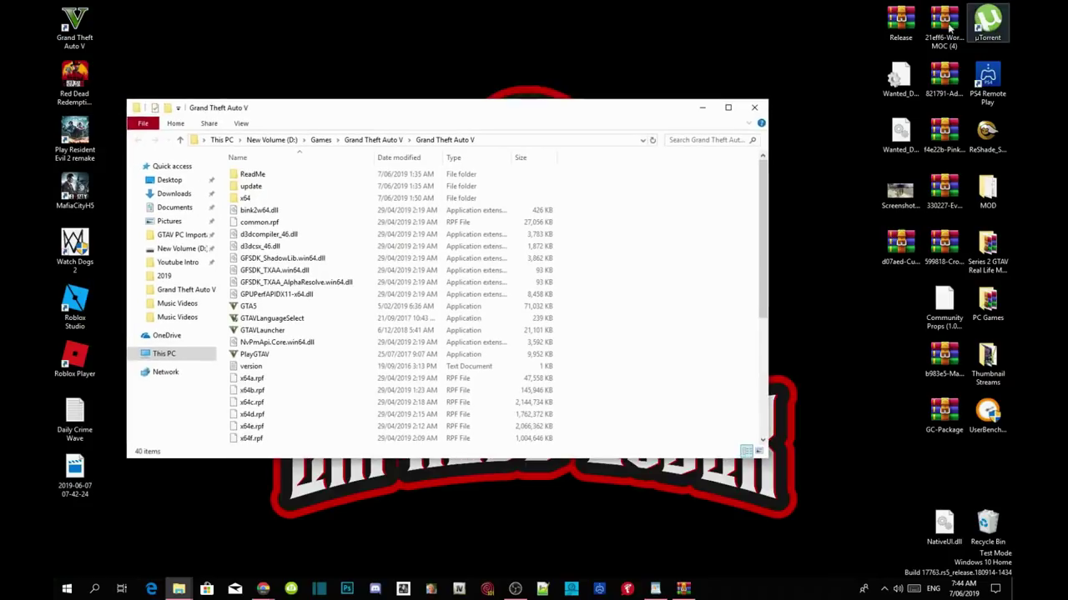
left_click_drag(643, 105, 627, 50)
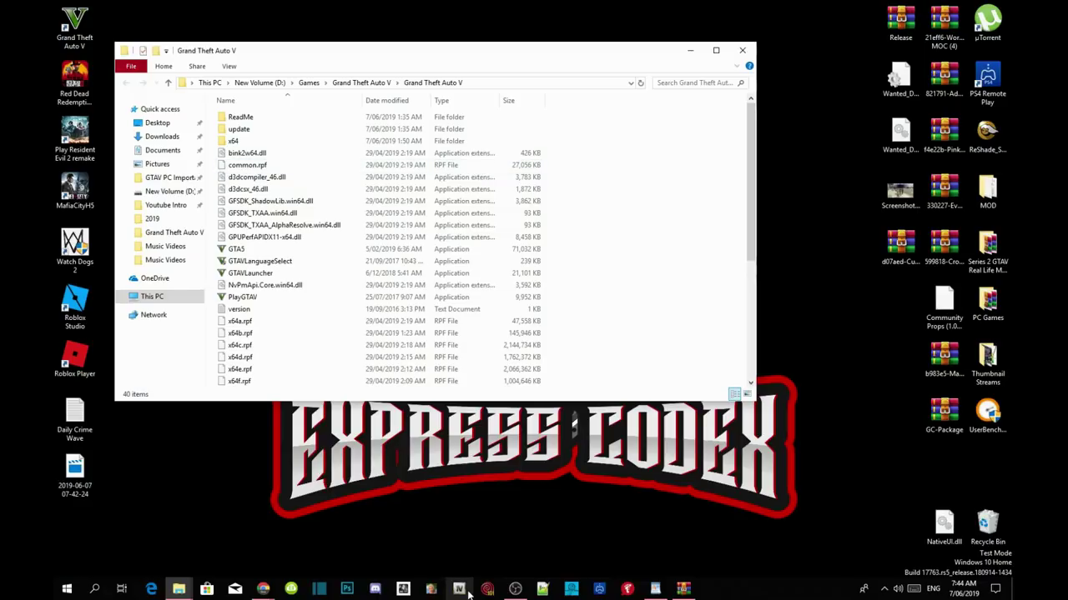
Switch to OpenIV, load Grand Theft Auto V for Windows and open the ASI Manager.
left_click(461, 591)
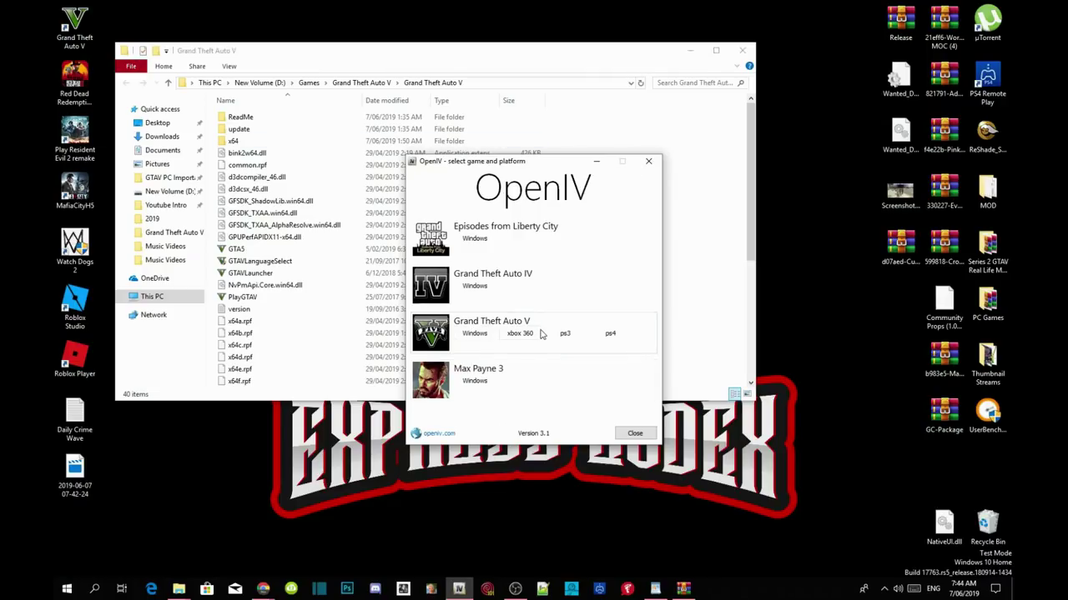
left_click(459, 332)
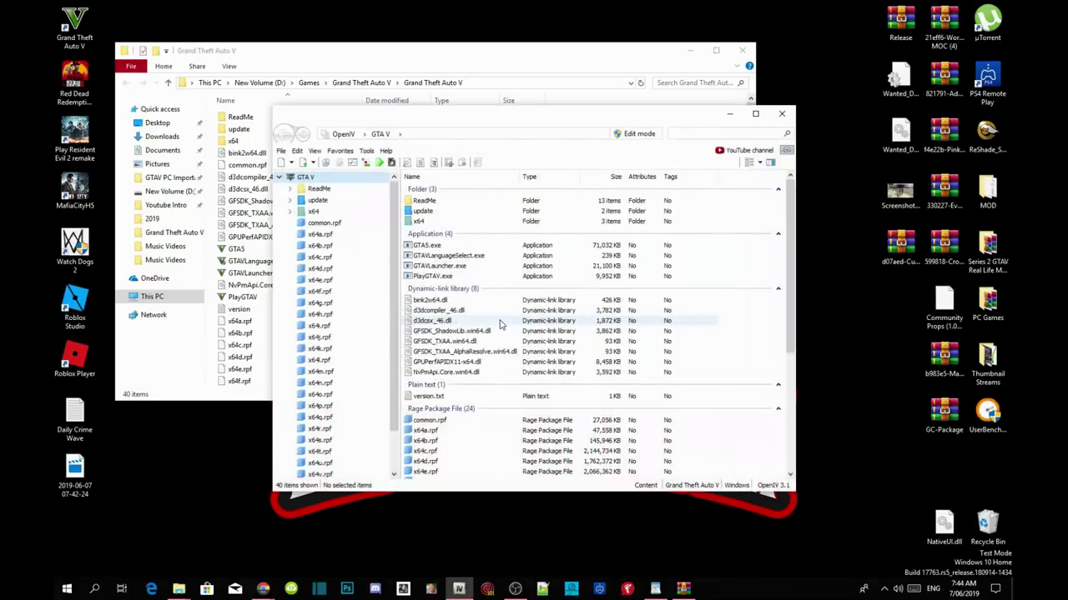
left_click(365, 151)
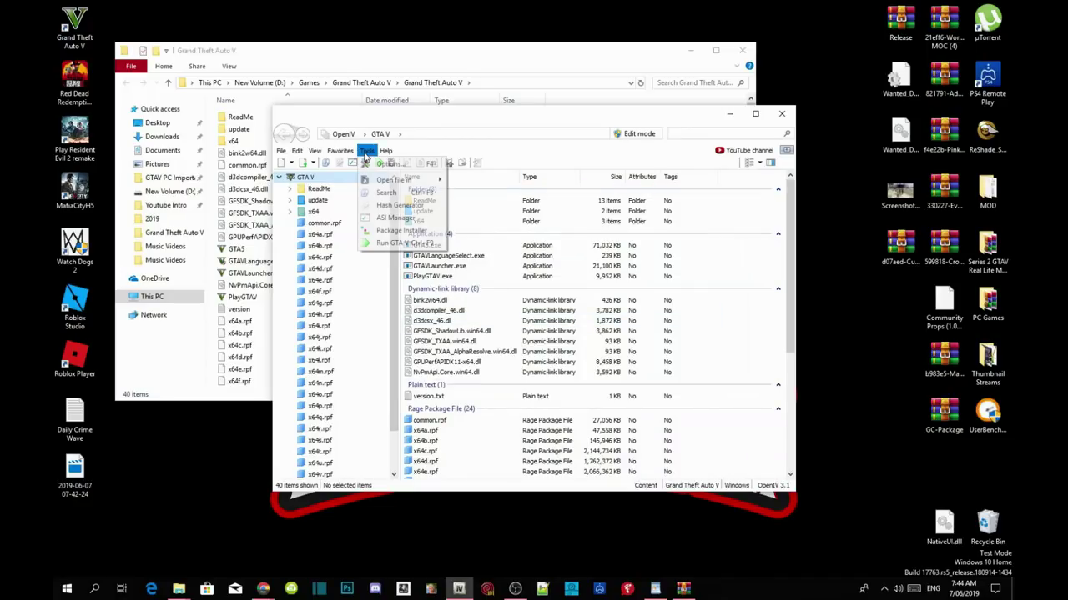
left_click(394, 218)
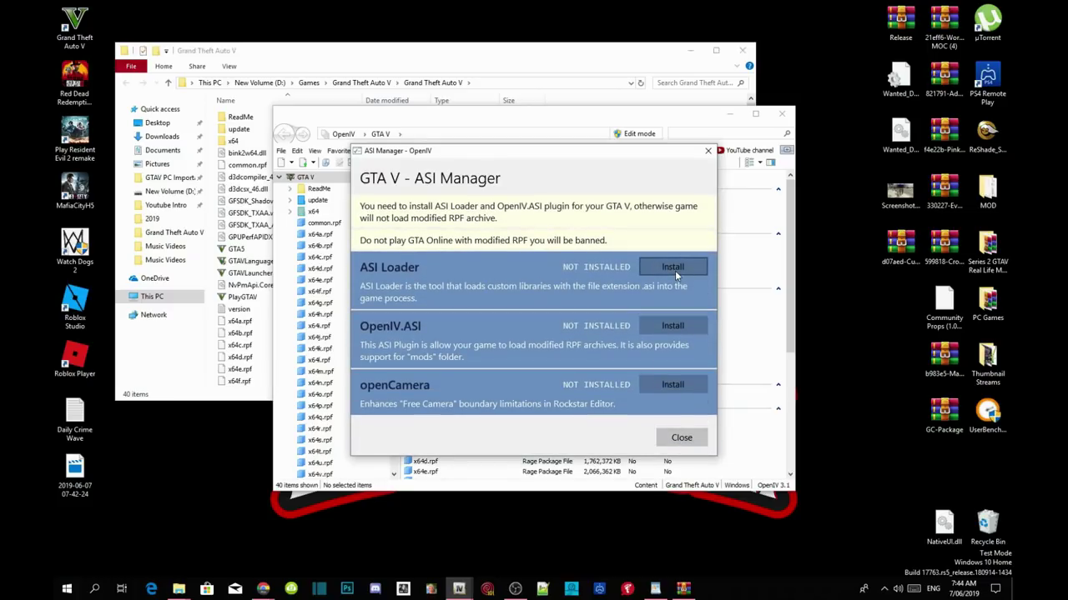
Install ASI Loader, OpenIV.ASI and openCamera for GTA V, and close OpenIV.
left_click(677, 267)
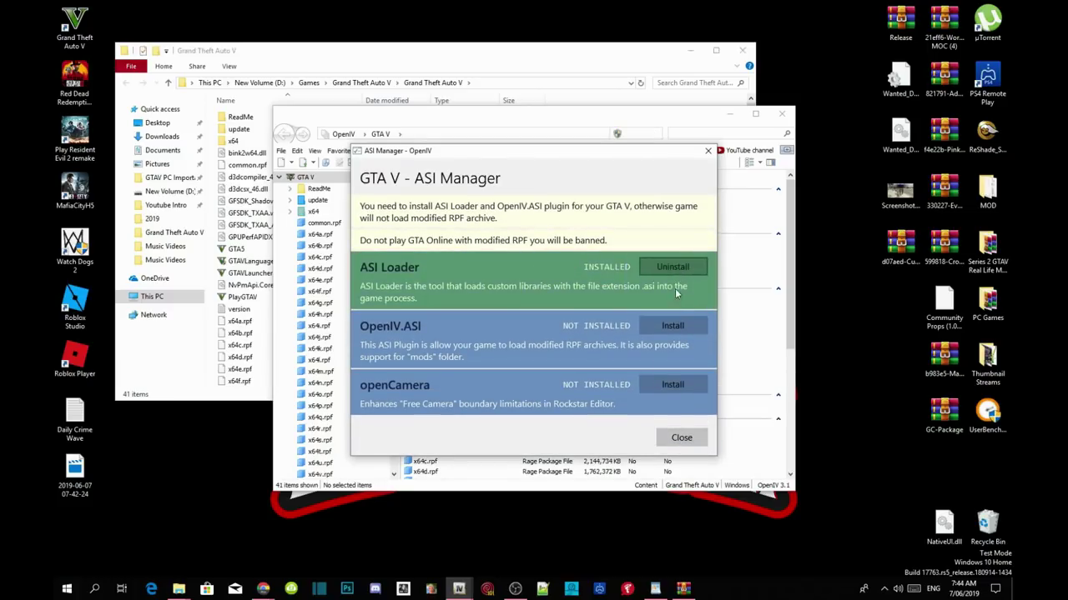
left_click(677, 328)
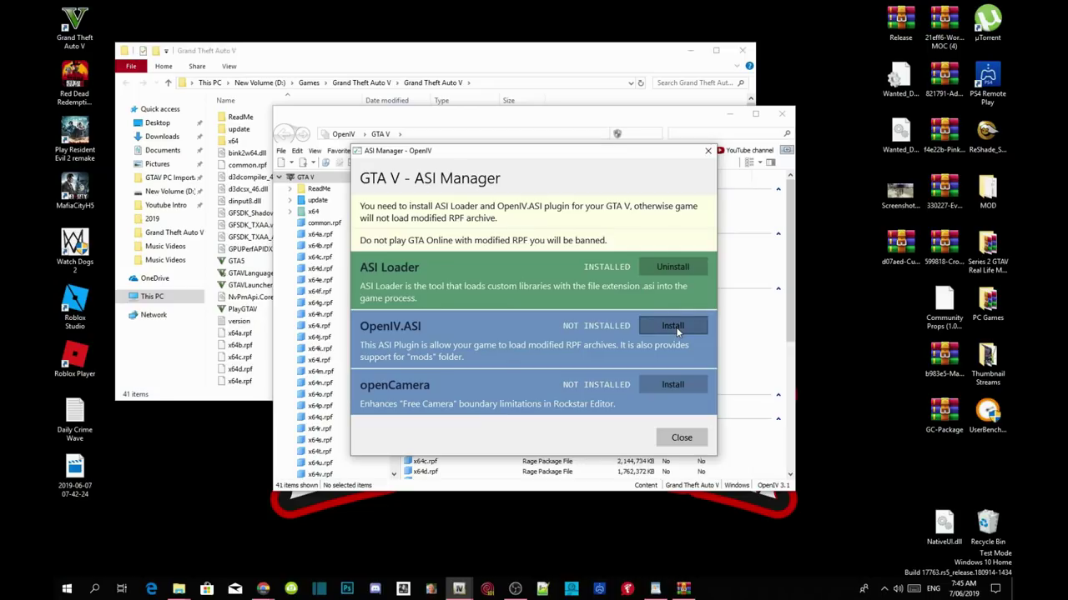
left_click(617, 359)
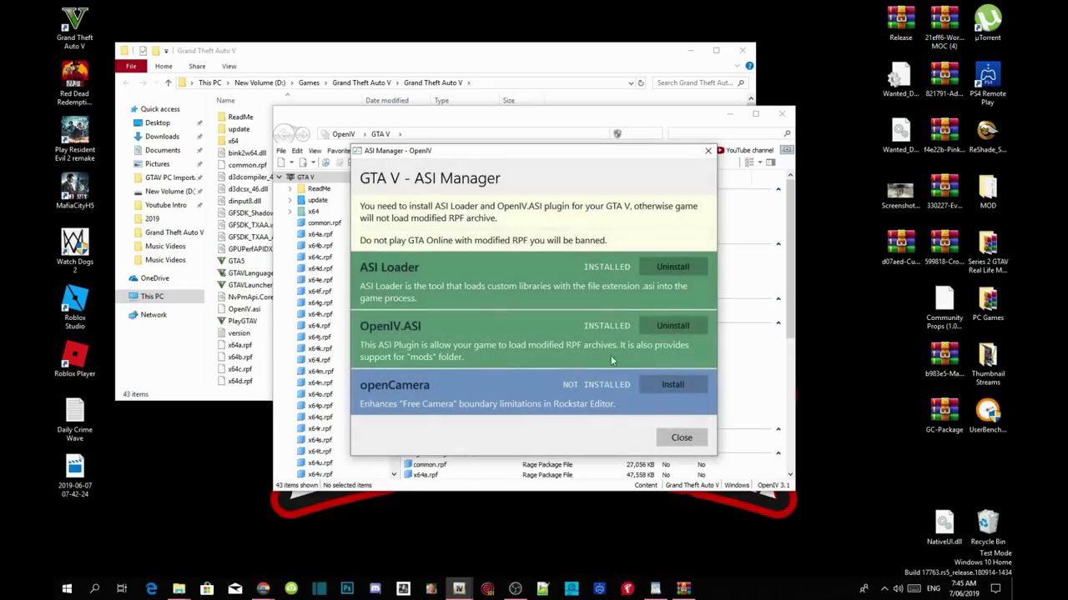
left_click(677, 389)
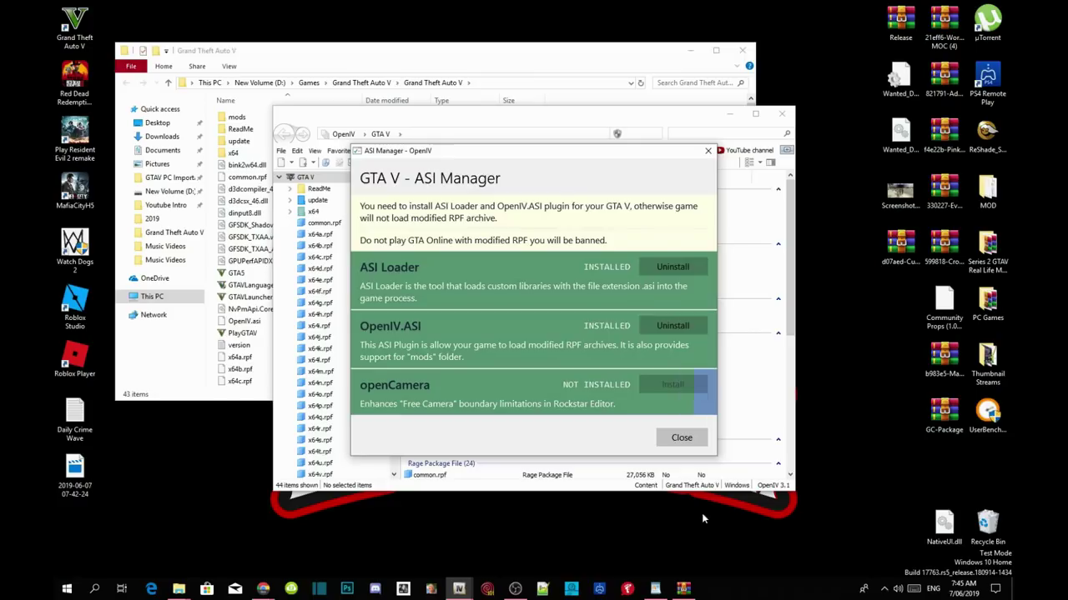
left_click(689, 443)
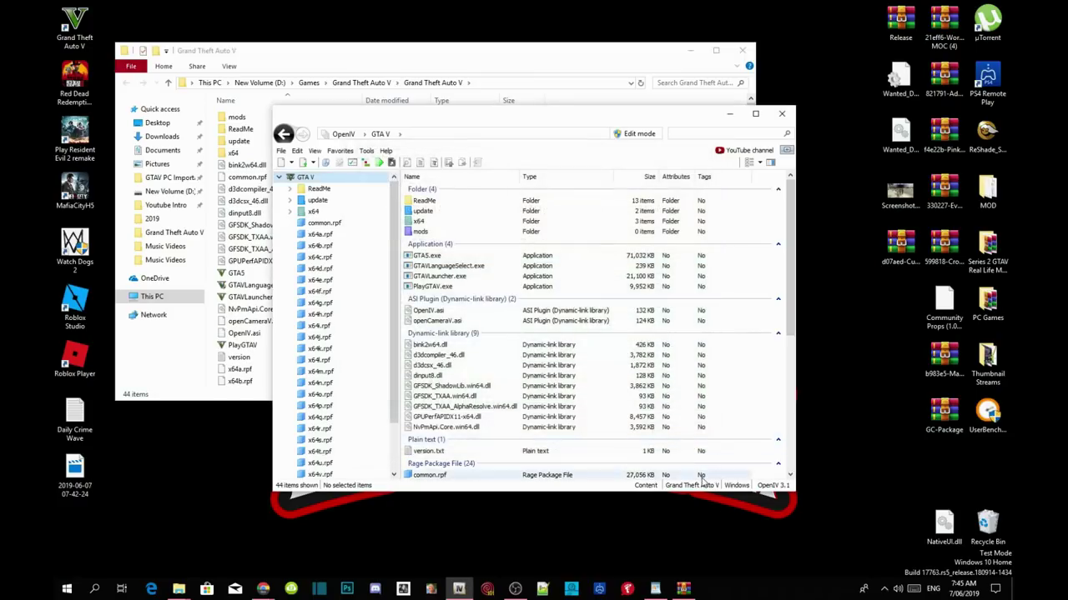
left_click(783, 116)
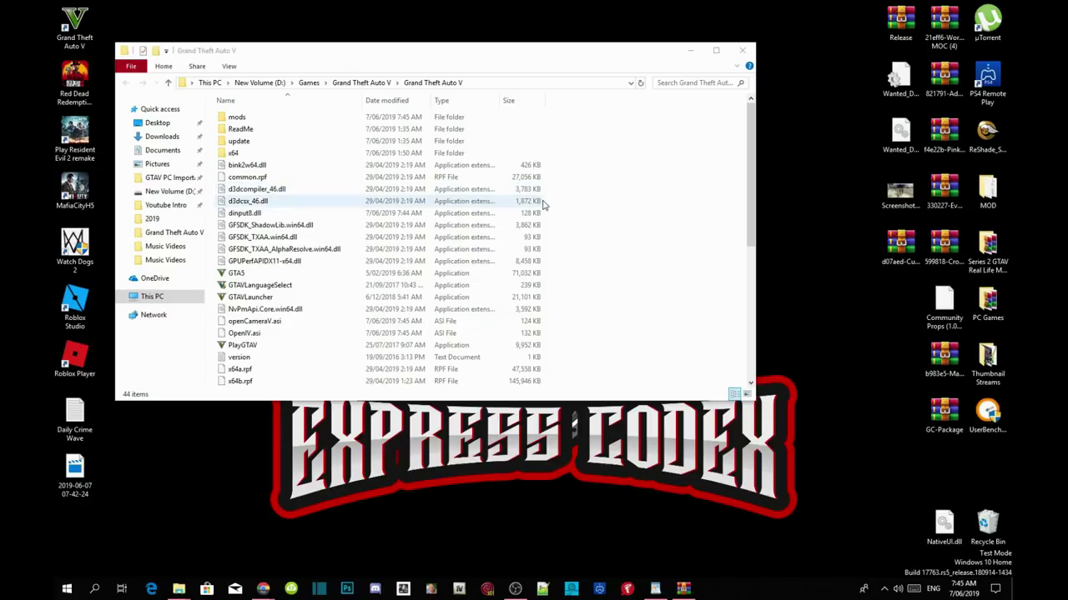
Bring up the MOD folder window and arrange it beside the Grand Theft Auto V folder window.
scroll(543, 205, "down", 7)
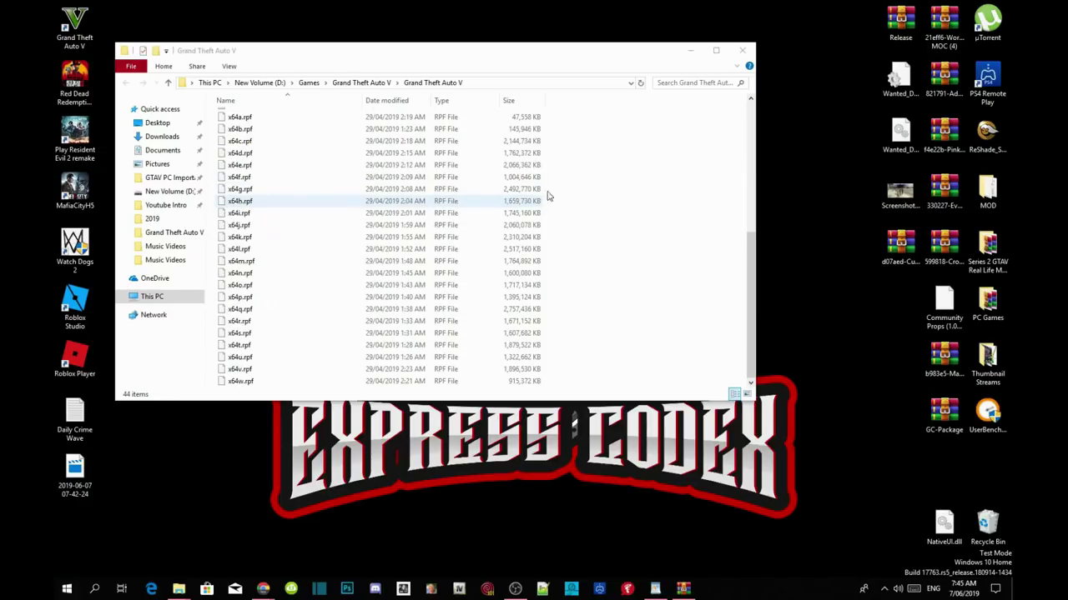
left_click_drag(636, 55, 631, 62)
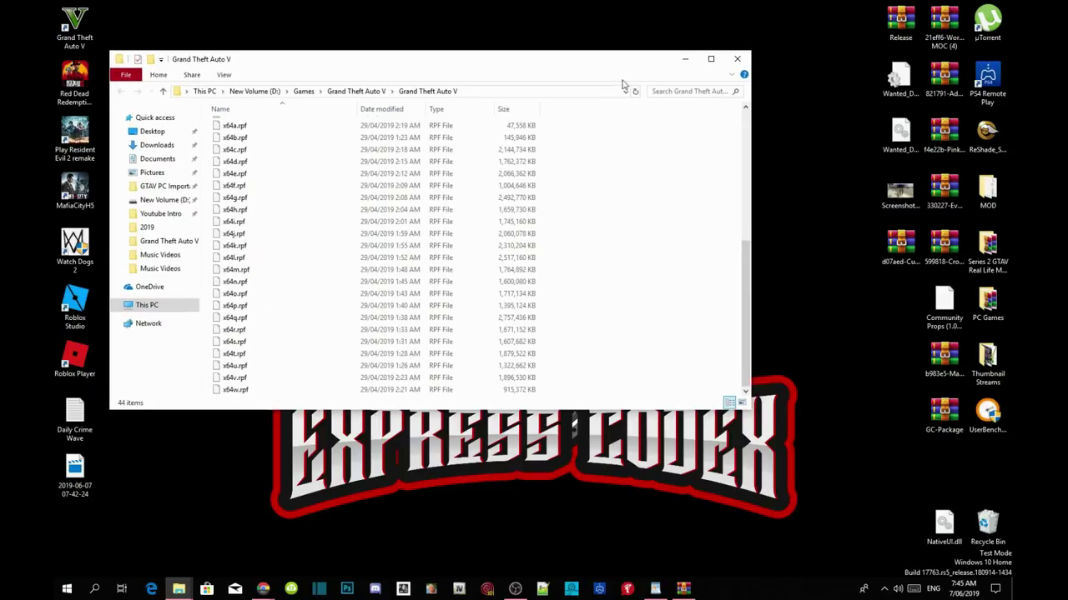
mouse_move(178, 589)
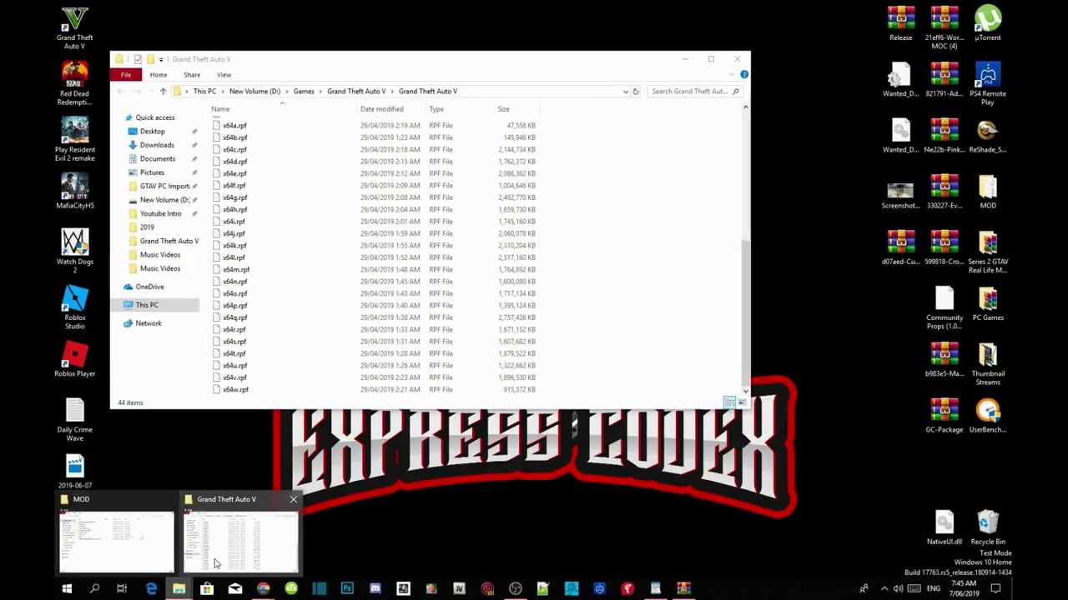
left_click(117, 533)
left_click_drag(963, 201, 940, 67)
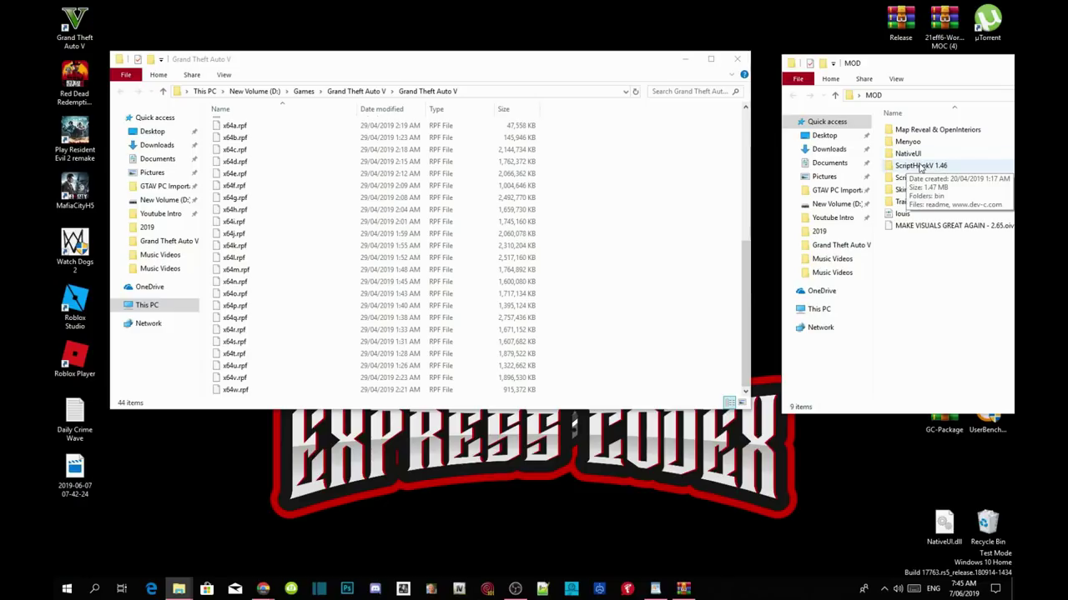
Copy dinput8.dll and ScriptHookV.dll from the ScriptHookV 1.46 bin folder into the game folder, replacing the existing dinput8.dll.
double_click(921, 166)
double_click(914, 132)
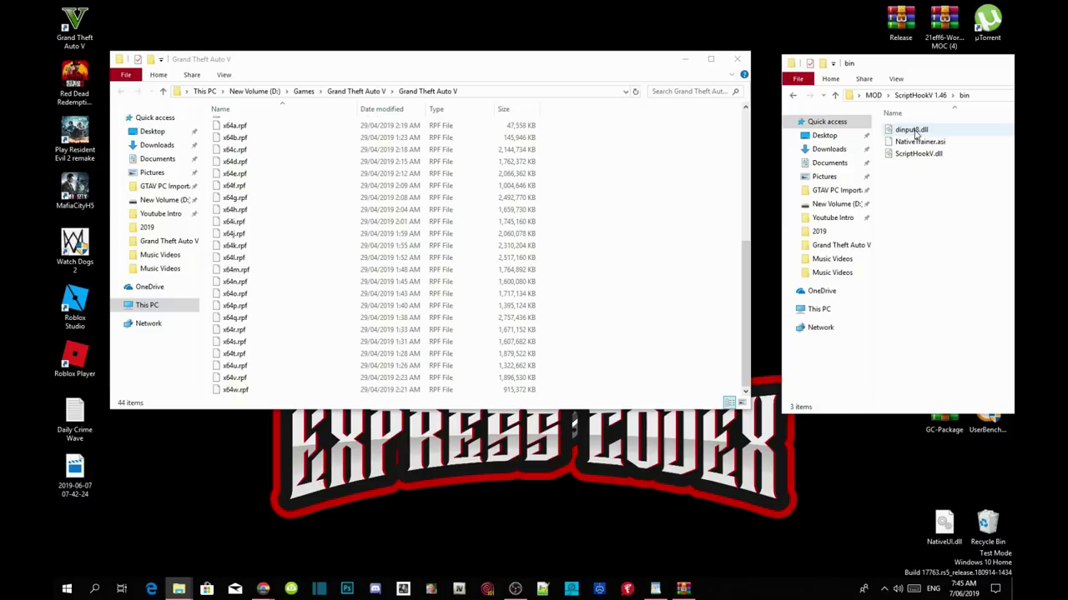
left_click(913, 132)
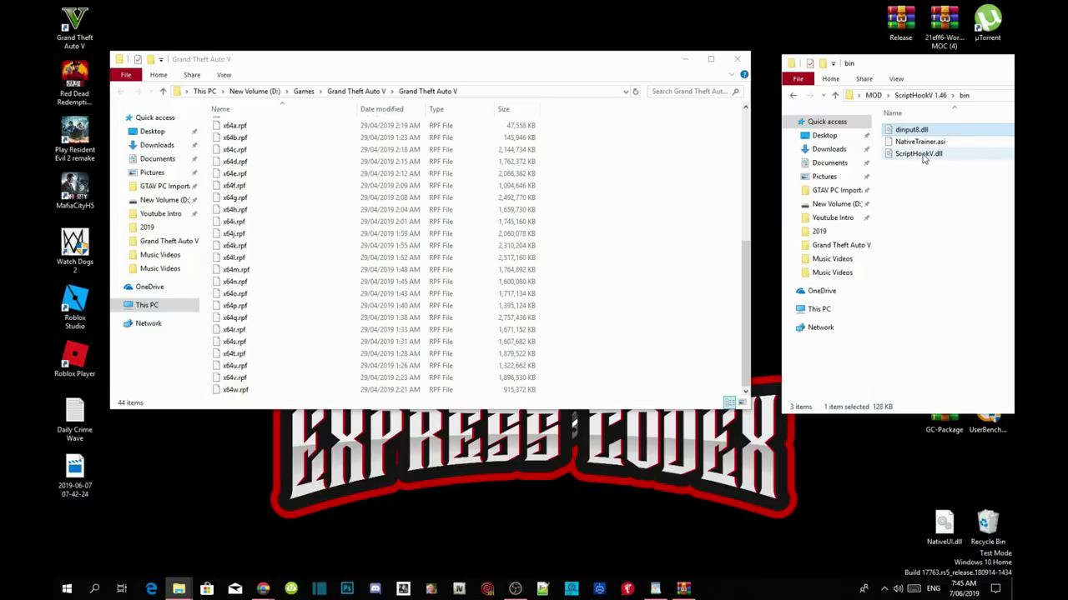
left_click(924, 159, "ctrl")
left_click_drag(934, 159, 674, 231)
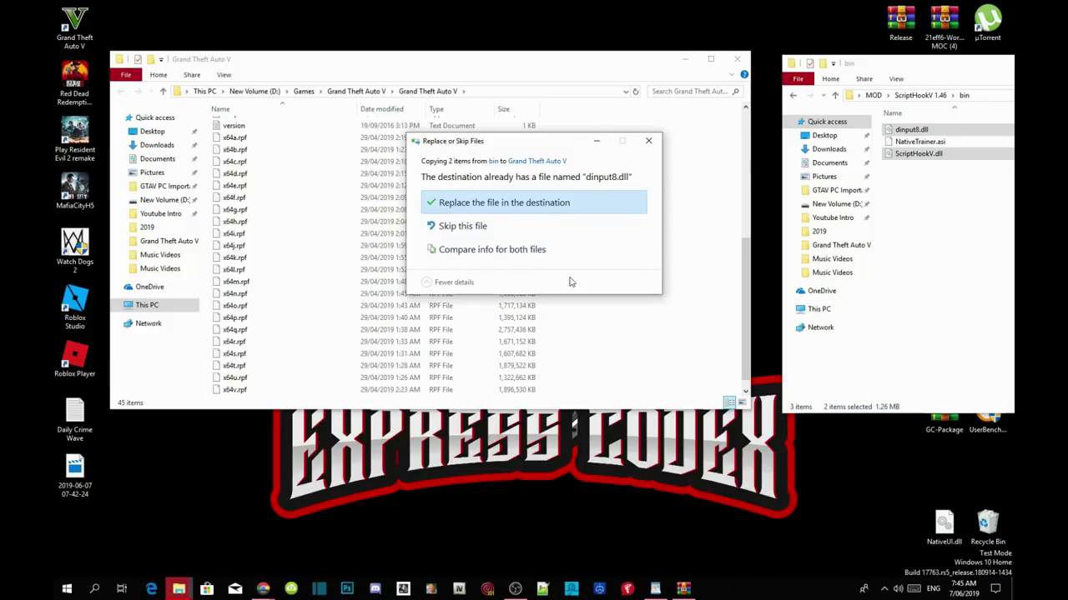
left_click(536, 206)
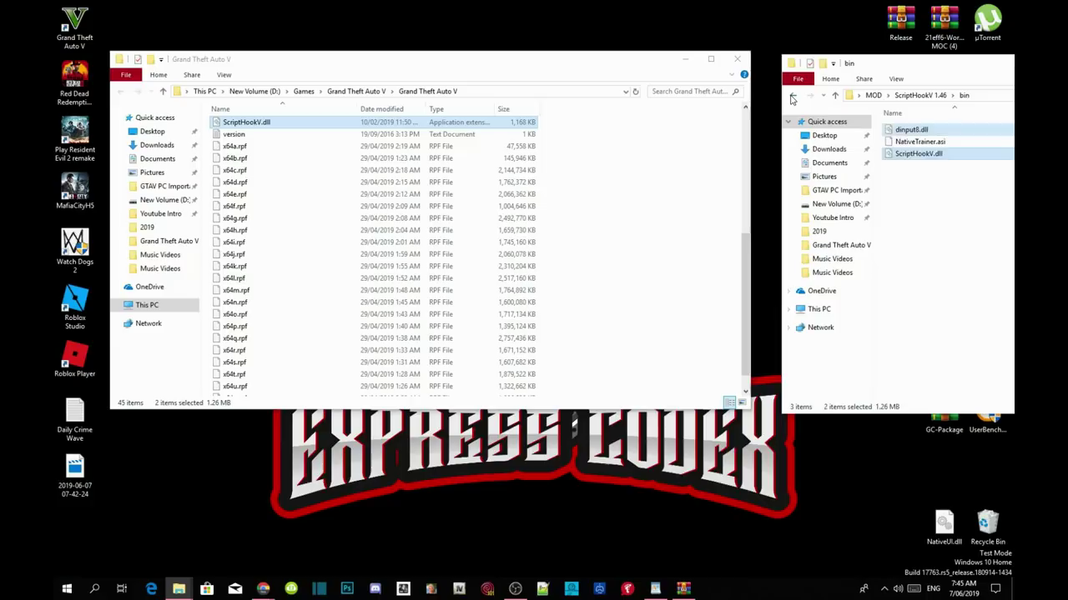
Copy ScriptHookVDotNet.asi, ScriptHookVDotNet2.dll and the ScriptHookVDotNet2 XML file from the ScriptHookVDOTNET folder into the game folder.
left_click(792, 95)
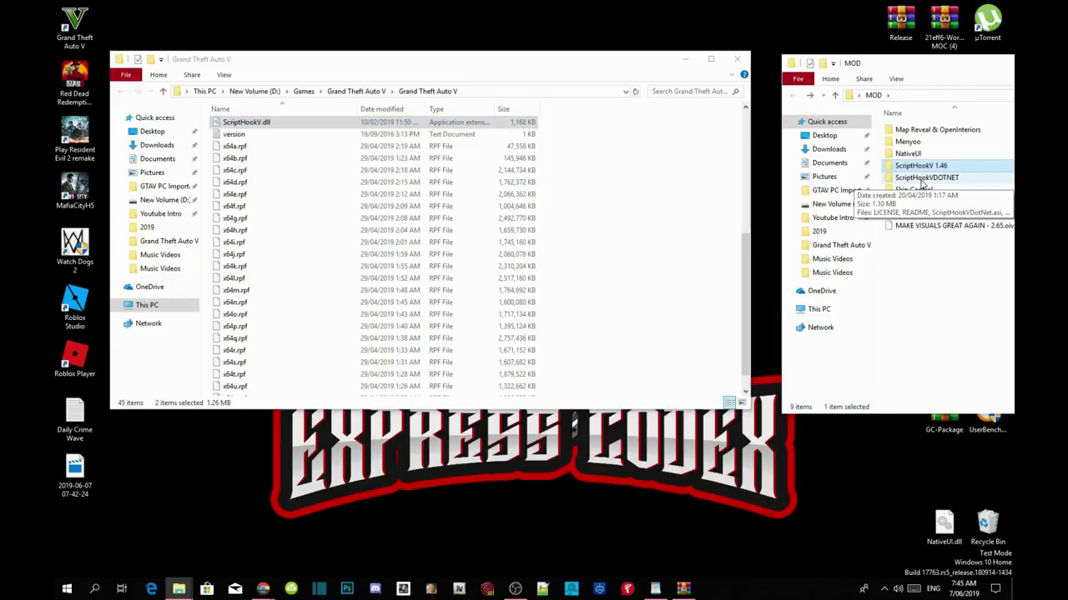
double_click(922, 179)
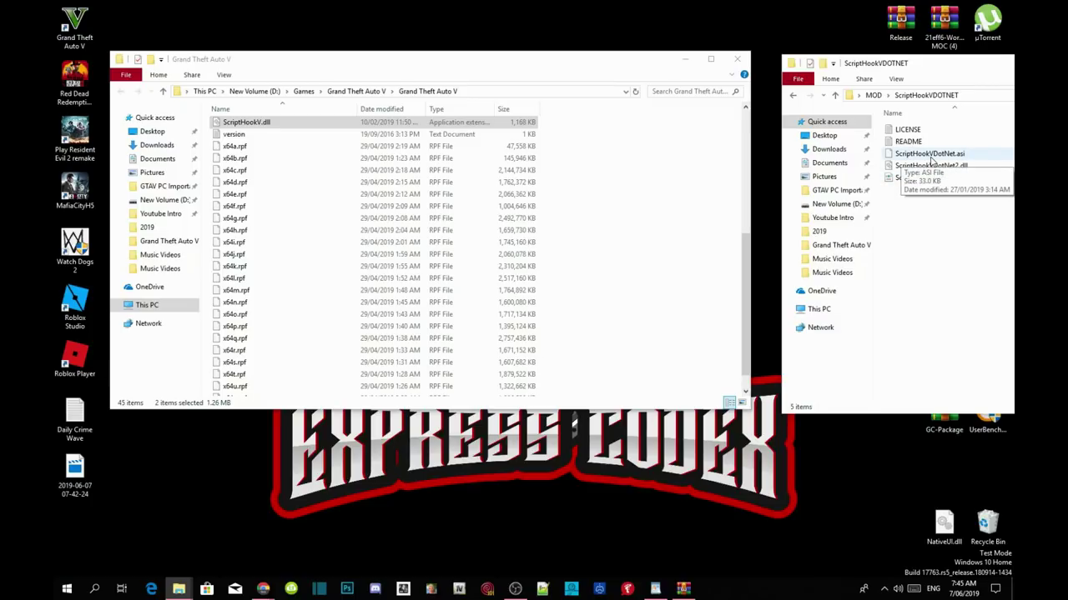
left_click(932, 161)
left_click(933, 166, "ctrl")
left_click(932, 178, "ctrl")
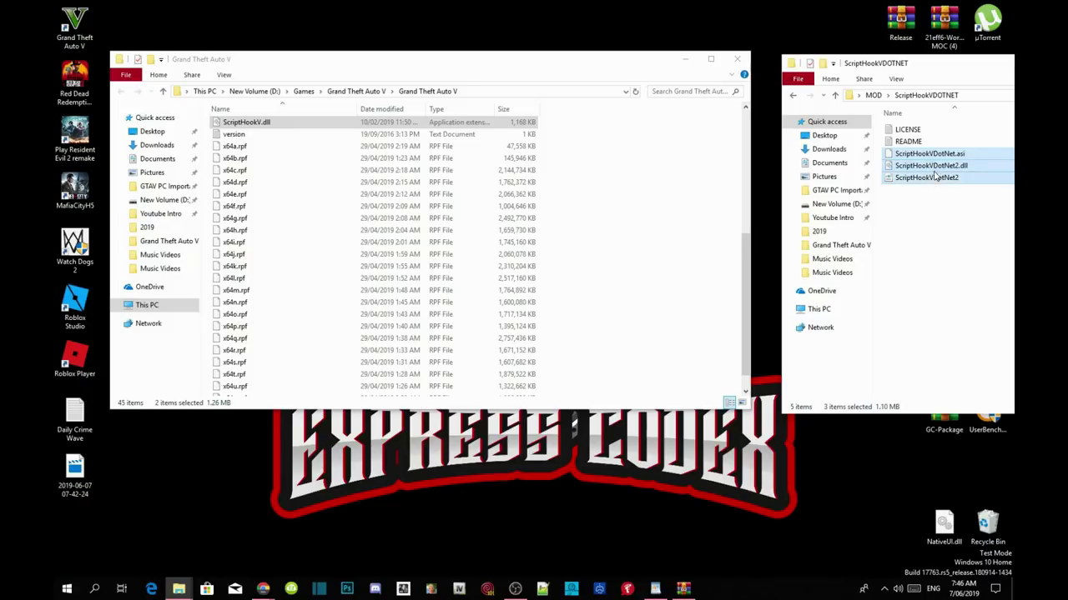
left_click_drag(950, 167, 645, 261)
Copy TrainerV.asi and the trainerv configuration file from the TrainerV folder into the game folder, and return to the MOD folder.
left_click(792, 95)
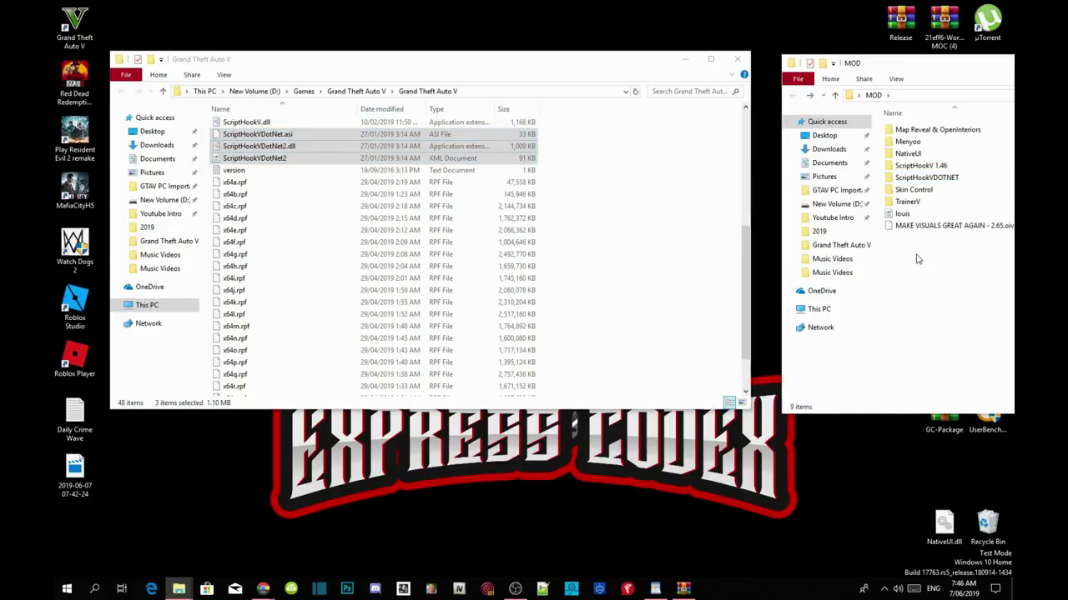
double_click(912, 205)
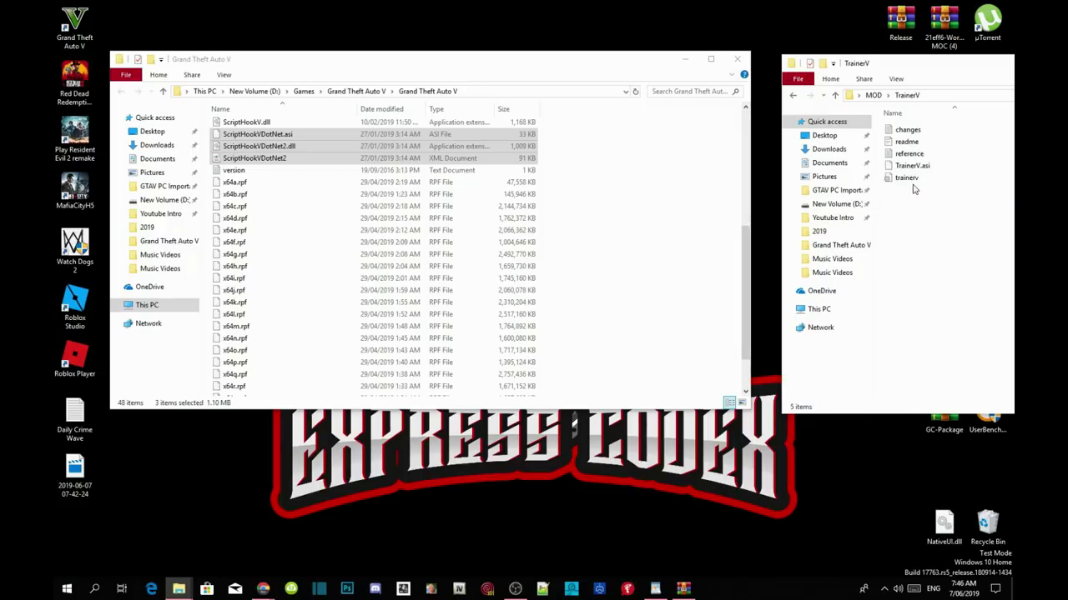
left_click_drag(921, 210, 629, 269)
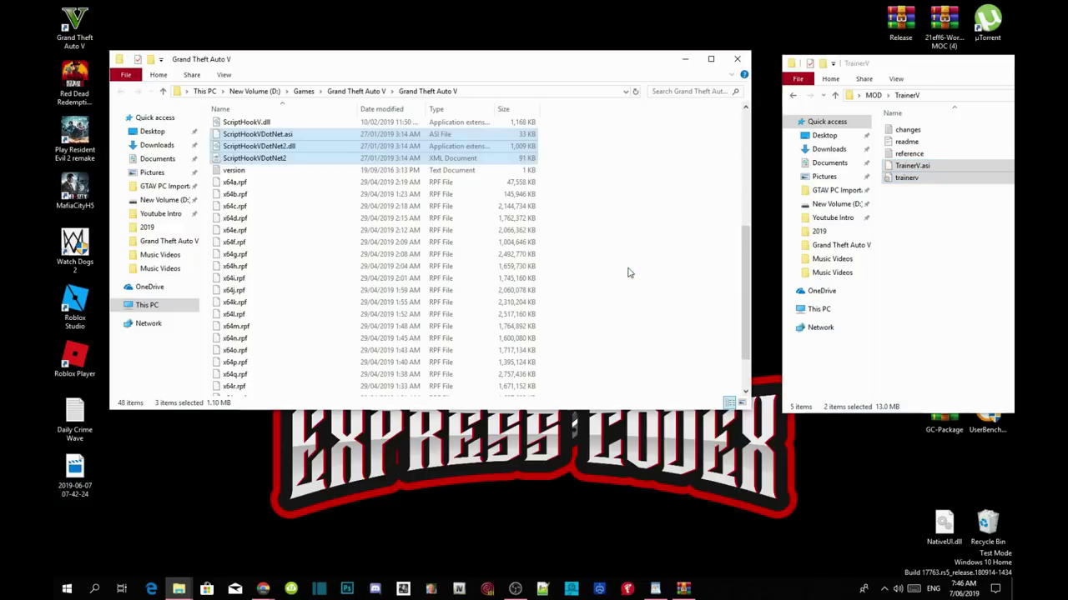
left_click(791, 95)
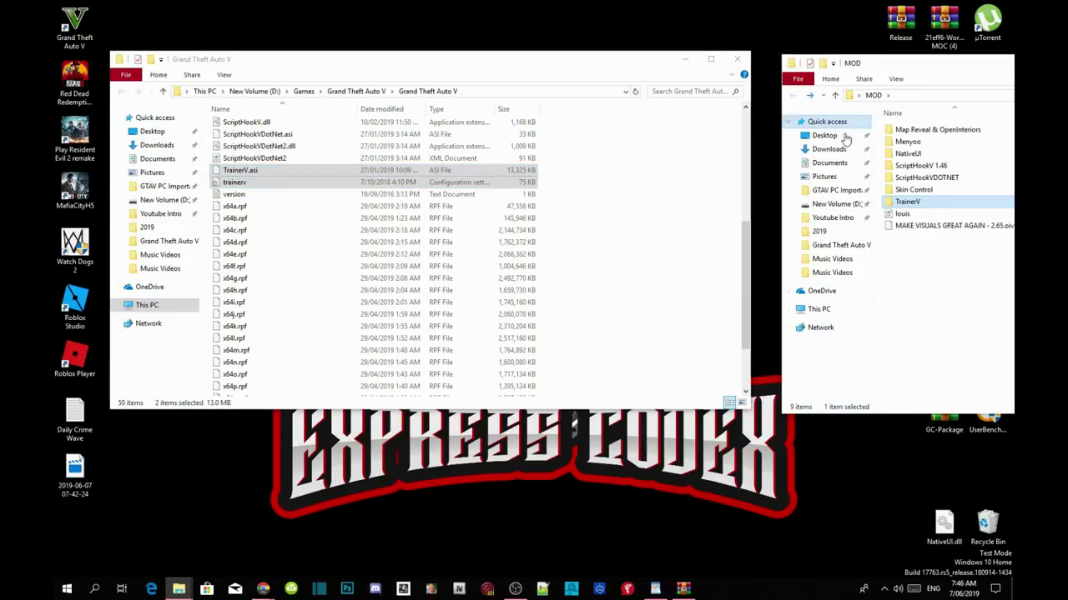
Copy the menyooStuff folder and Menyoo.asi from the Menyoo folder into the game folder, and return to the MOD folder.
double_click(910, 148)
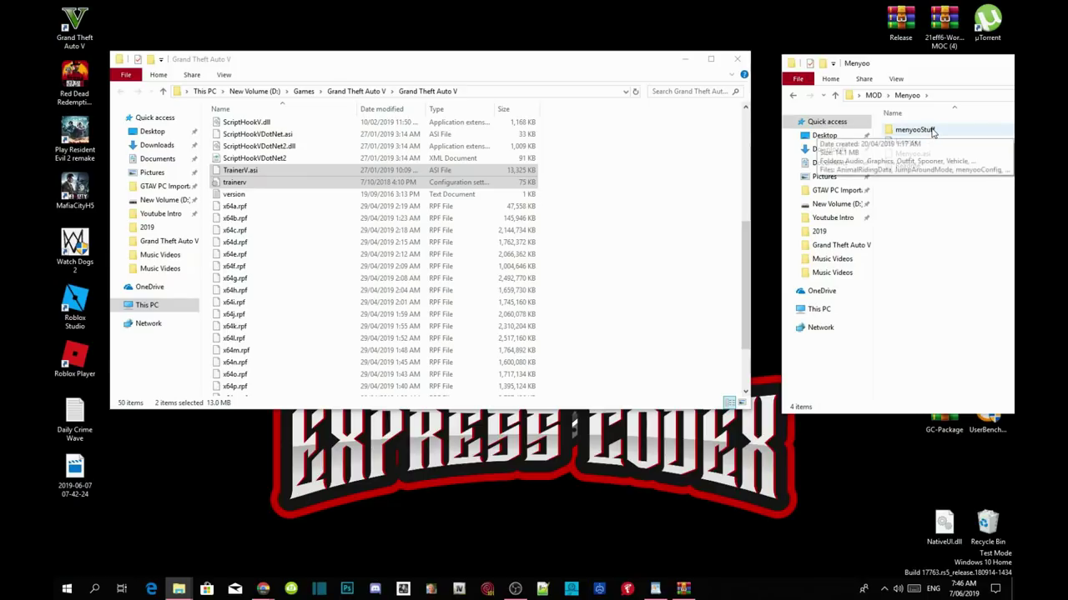
left_click(933, 132)
left_click(922, 157, "ctrl")
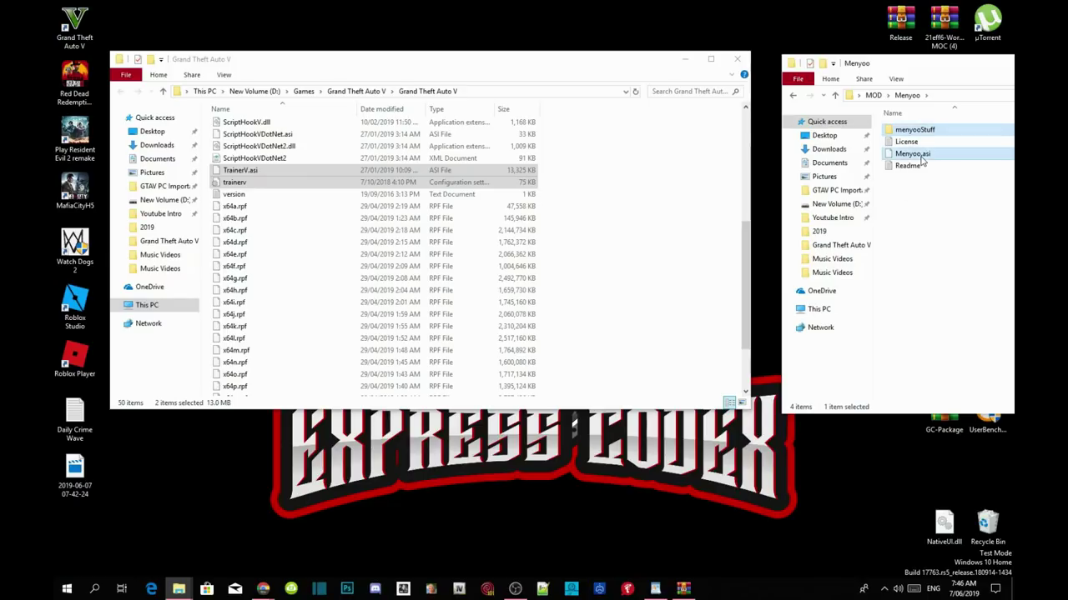
left_click_drag(926, 157, 645, 291)
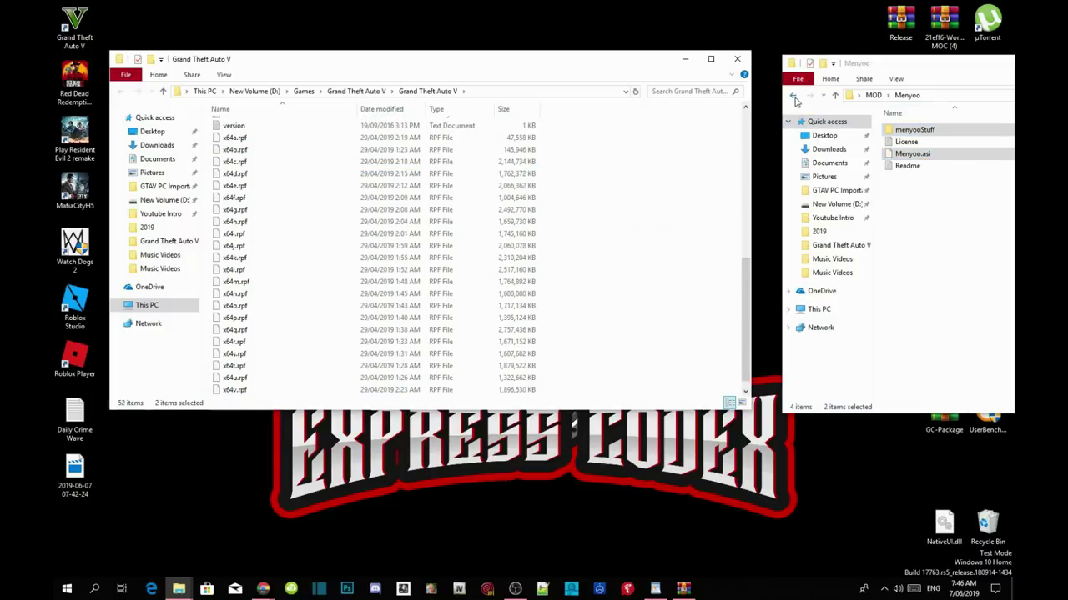
left_click(794, 95)
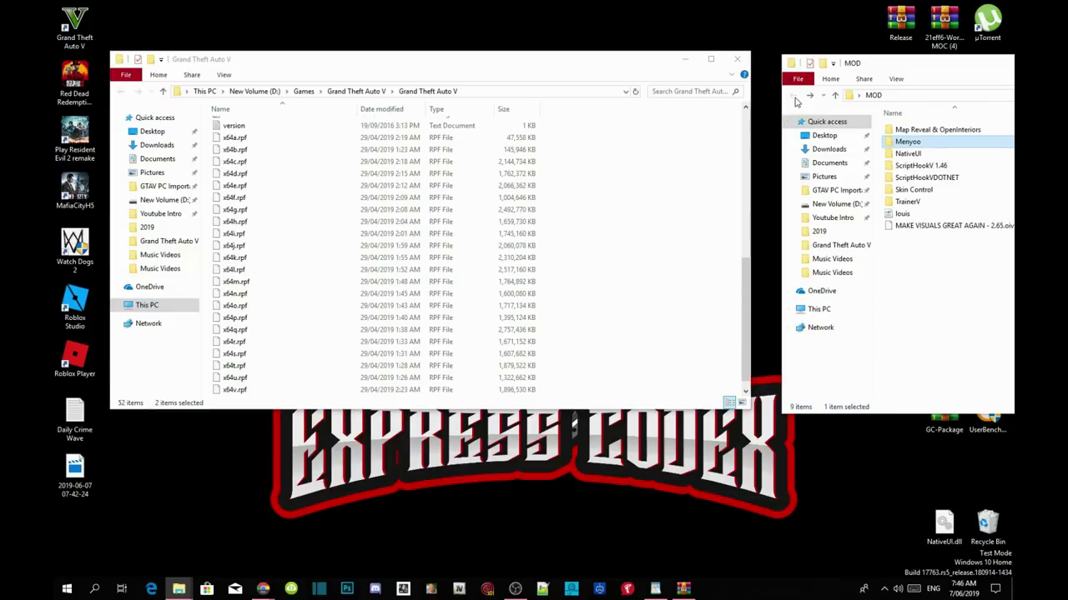
left_click(953, 289)
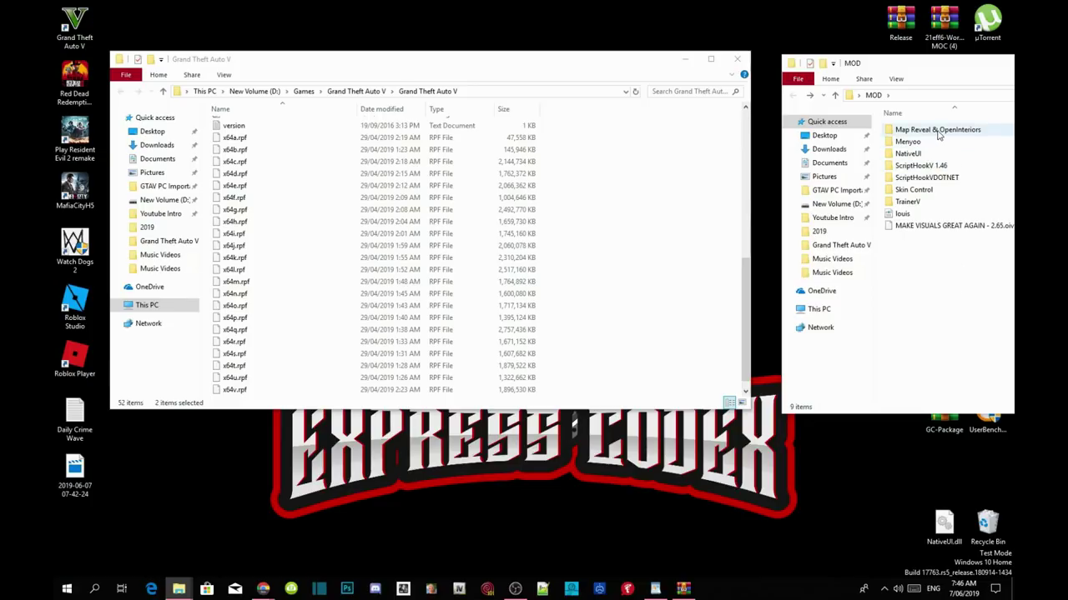
Copy gtamp-reveal-full-map_v1_1.asi, OpenInteriors.asi and the OpenInteriors configuration file from Map Reveal & OpenInteriors into the game folder, and return to MOD.
mouse_move(932, 137)
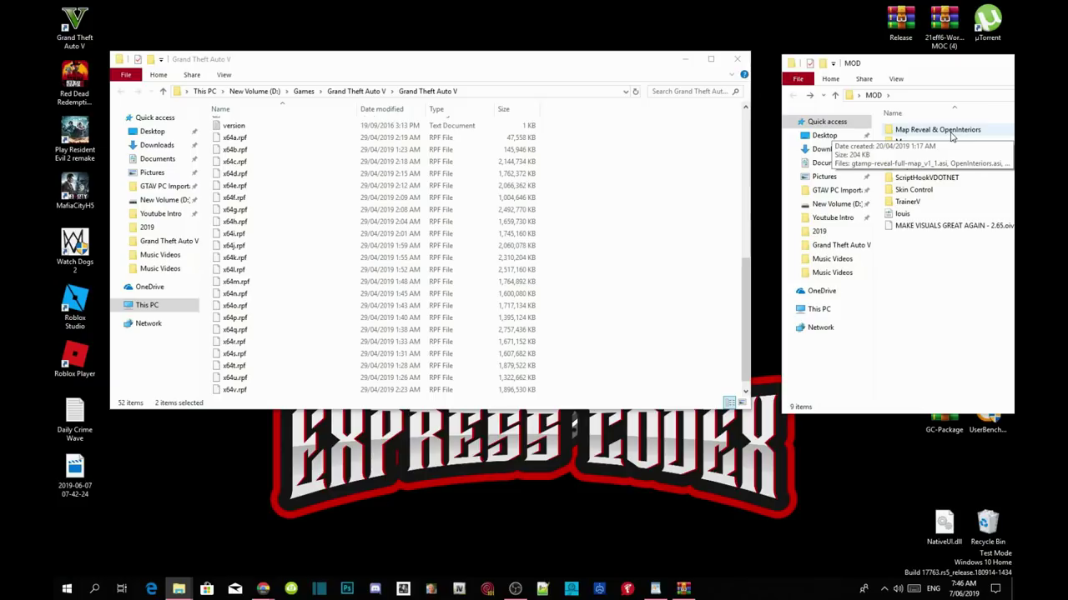
double_click(950, 132)
left_click_drag(950, 200, 657, 271)
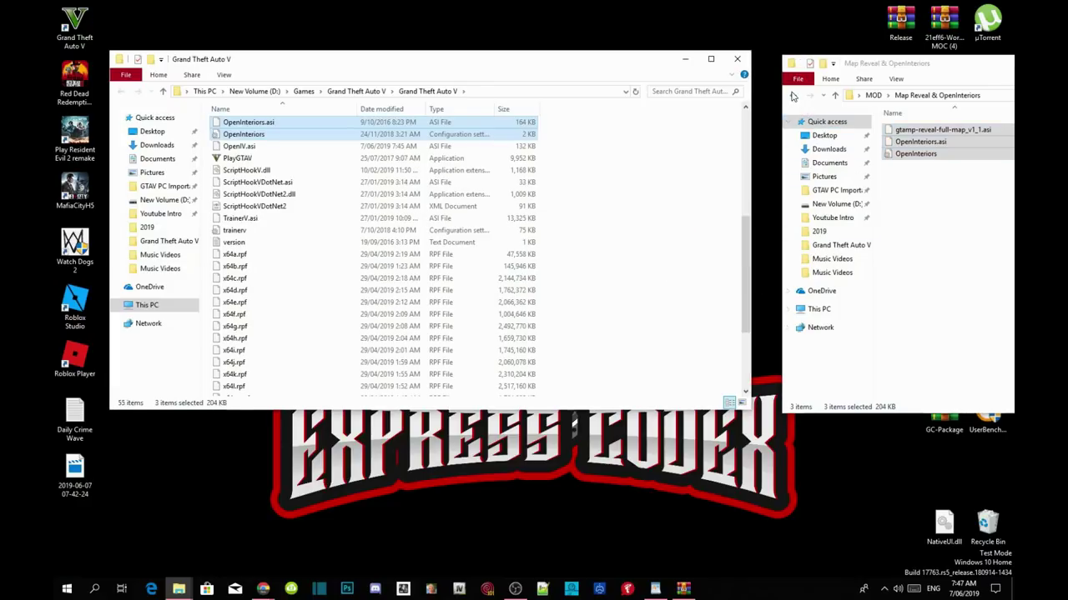
left_click(793, 97)
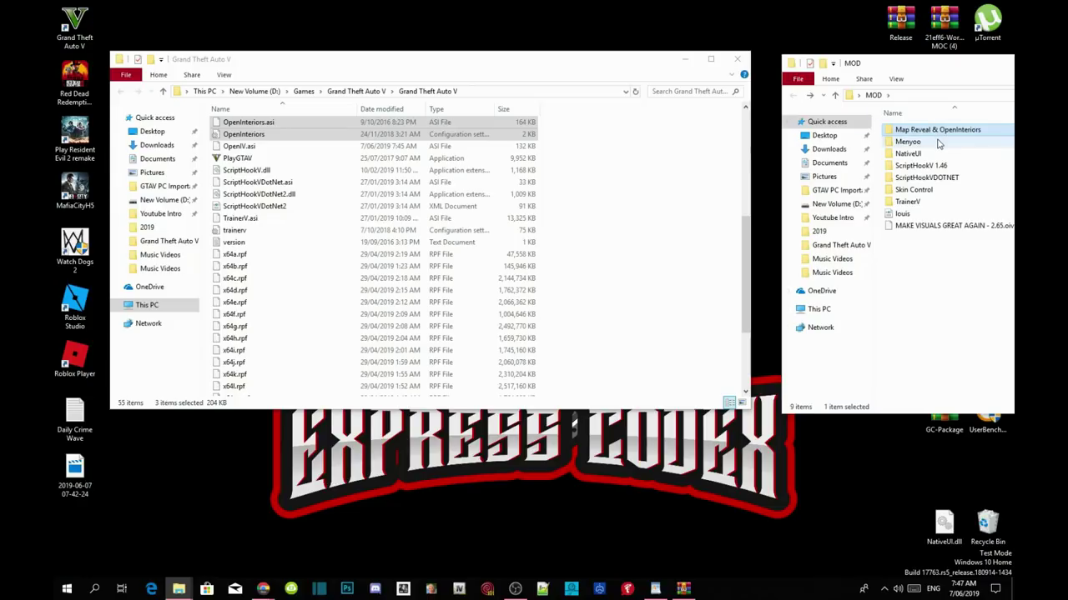
left_click(928, 303)
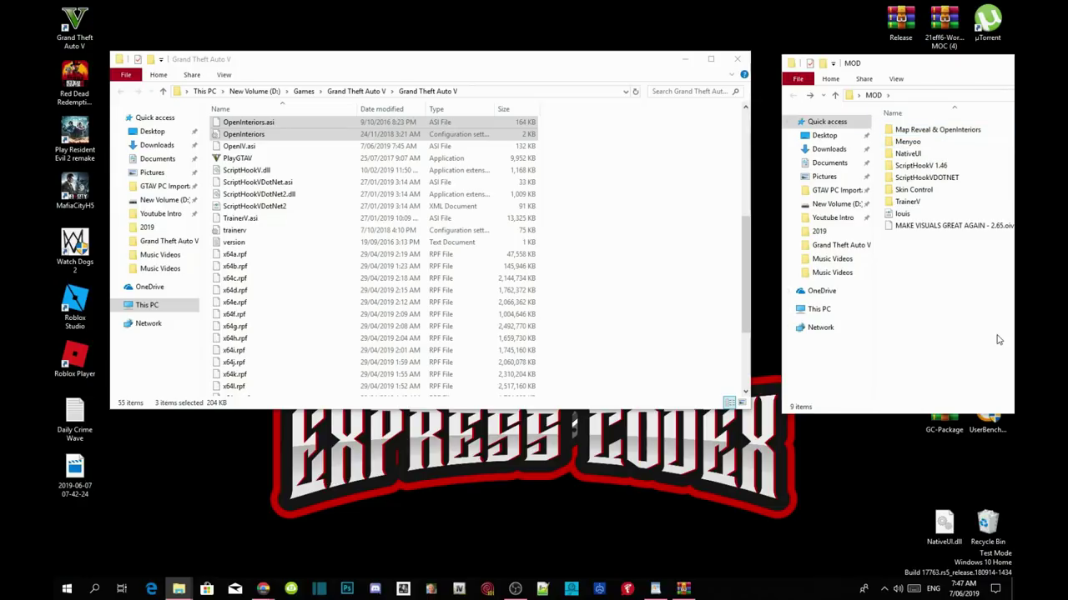
Create a folder named scripts in the Grand Theft Auto V game folder and open it.
right_click(642, 219)
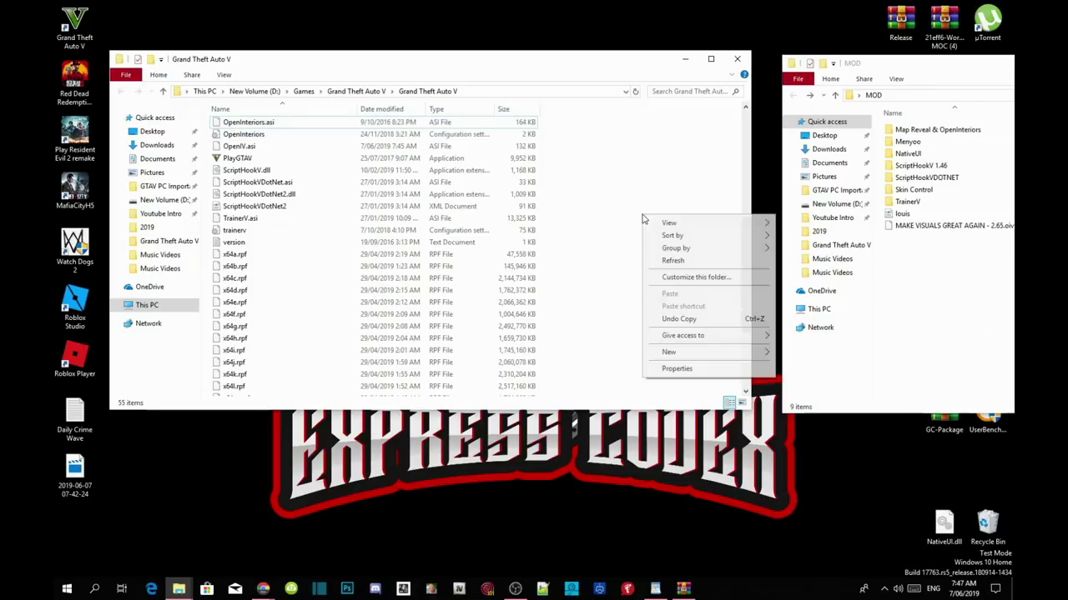
left_click(677, 263)
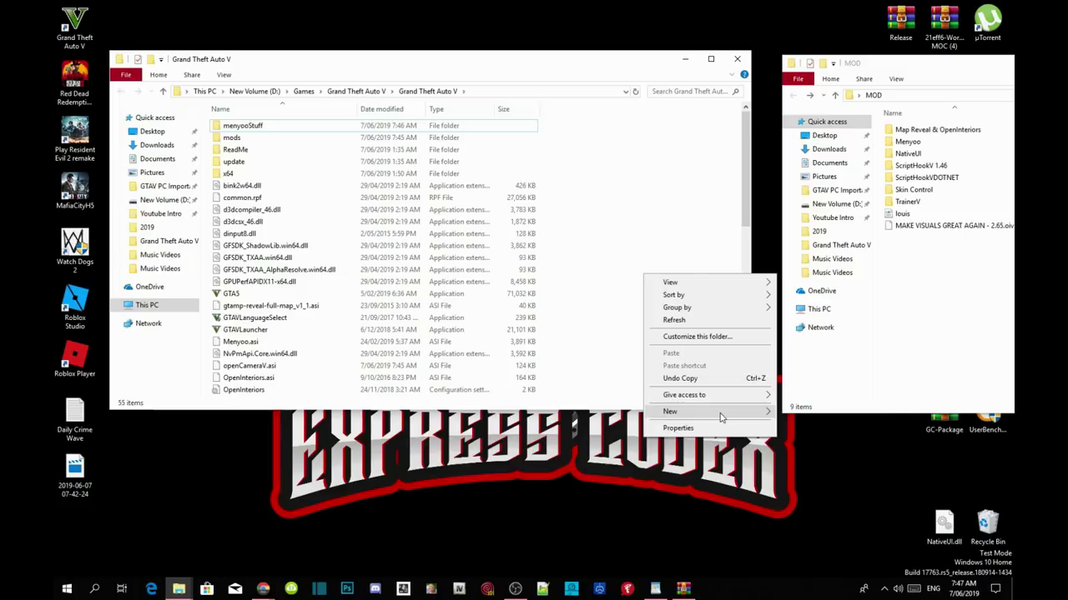
mouse_move(722, 412)
left_click(803, 413)
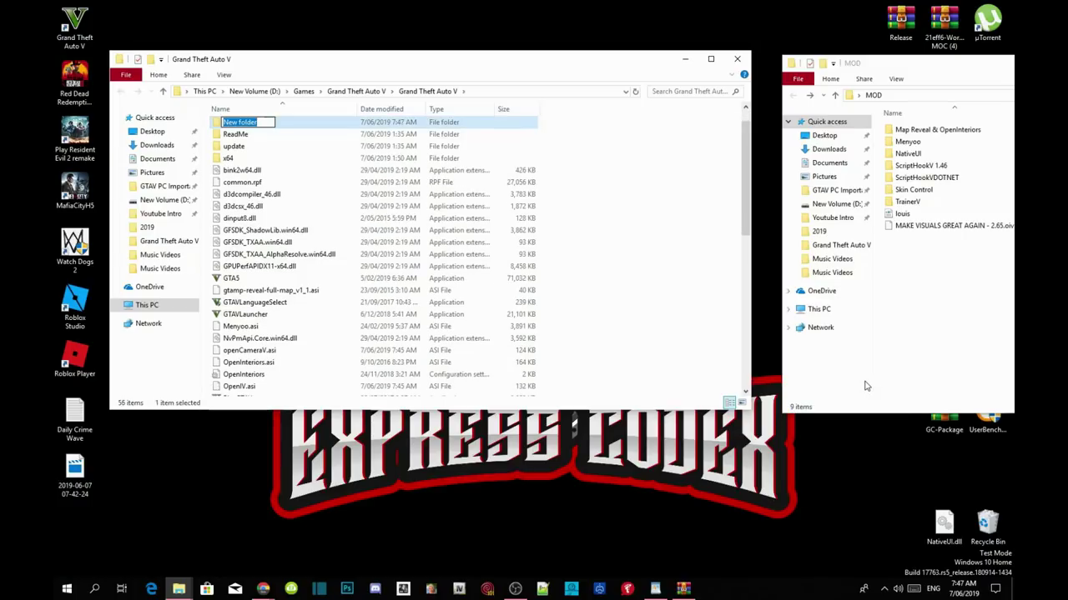
type("scripts")
key("Return")
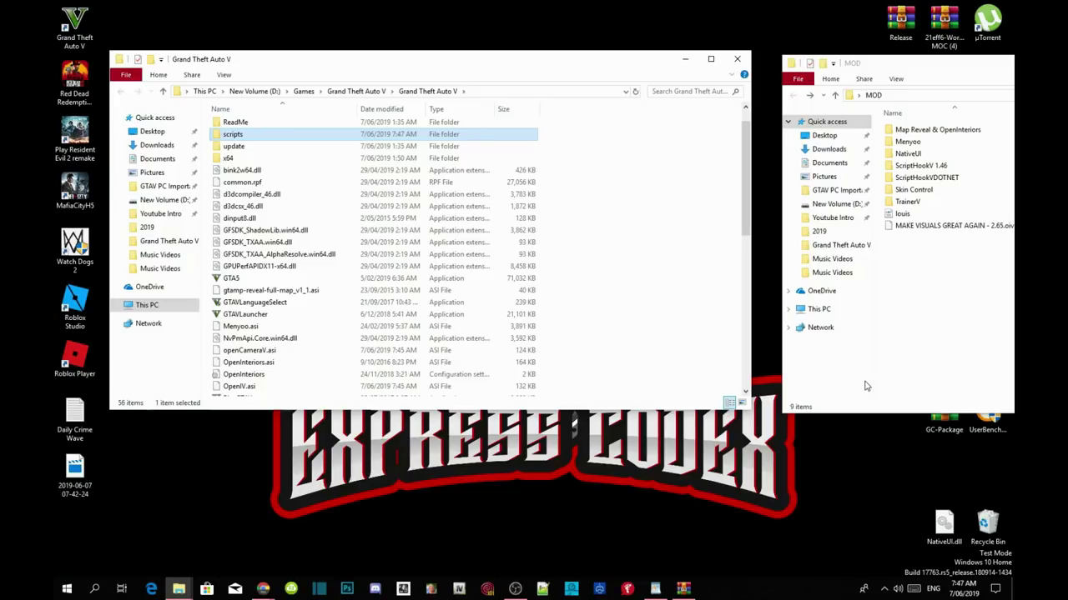
key("Return")
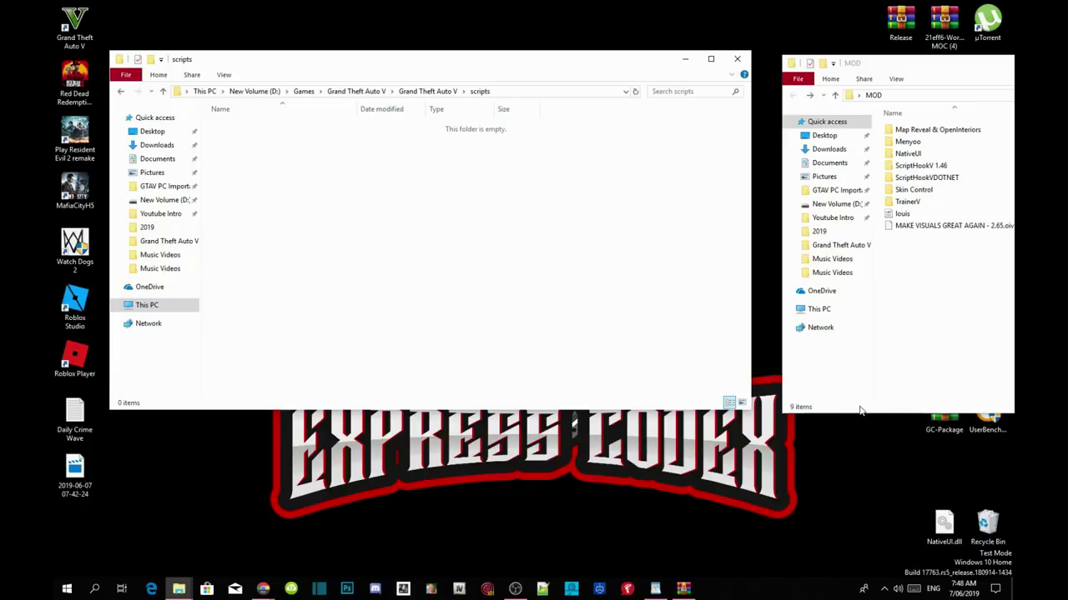
Copy NativeUI.dll from the NativeUI folder in MOD into the scripts folder.
double_click(912, 154)
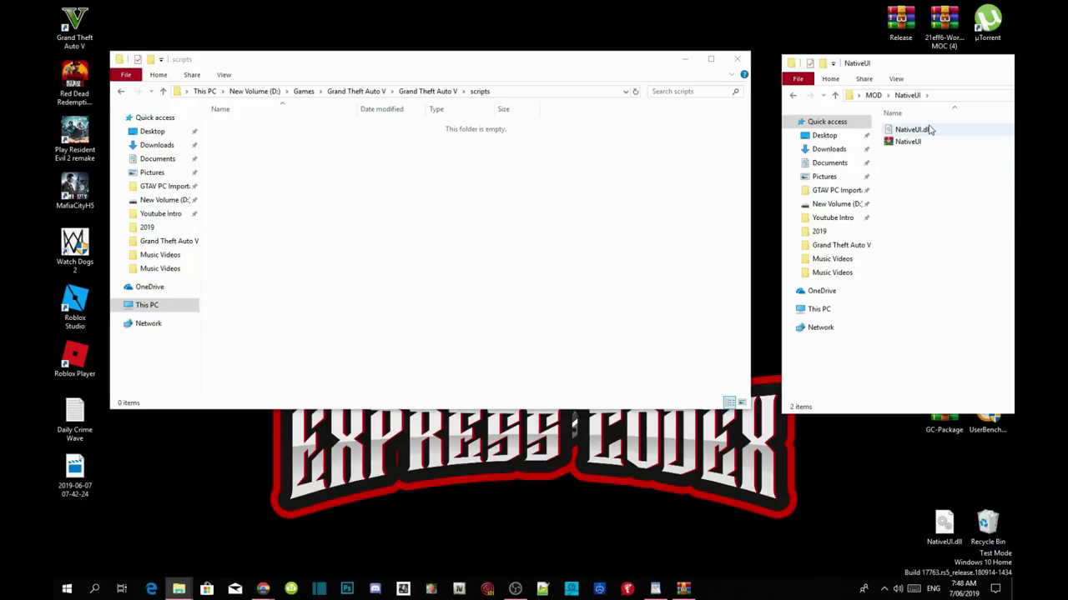
left_click(930, 129)
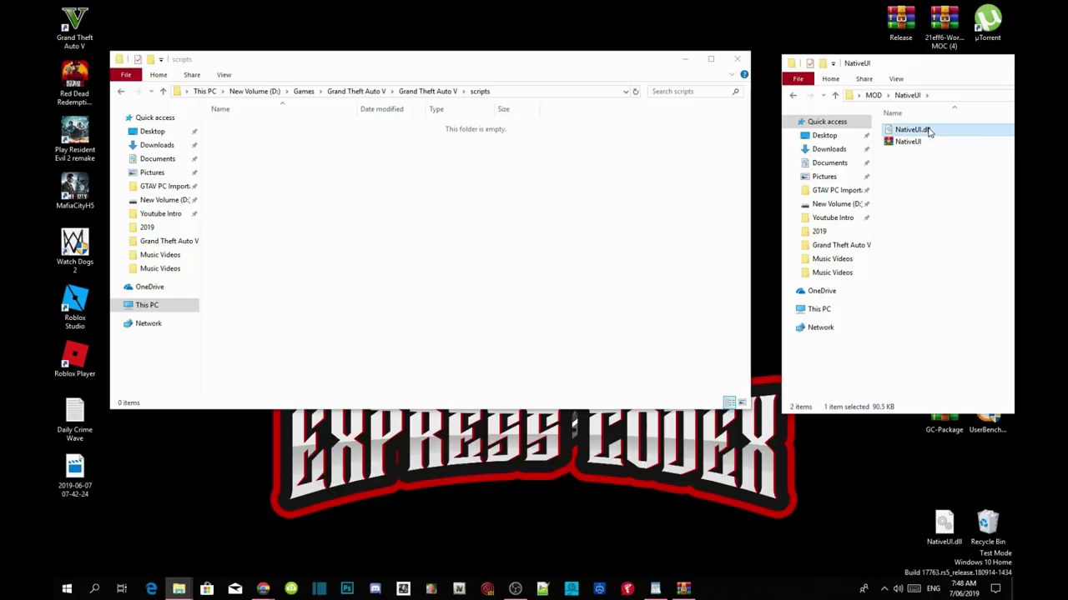
left_click_drag(927, 131, 924, 136)
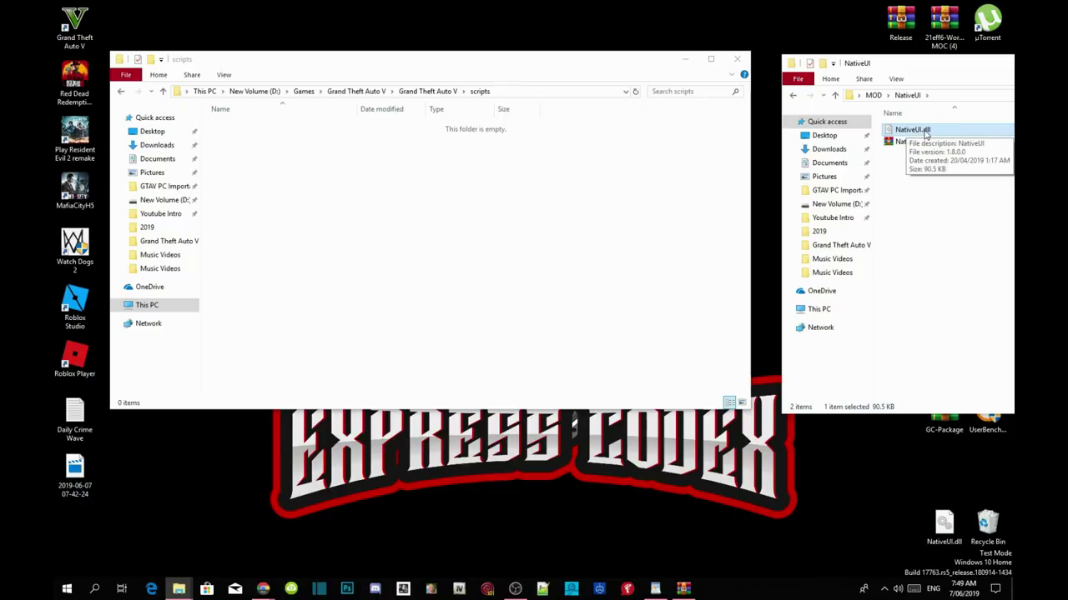
left_click_drag(924, 133, 411, 179)
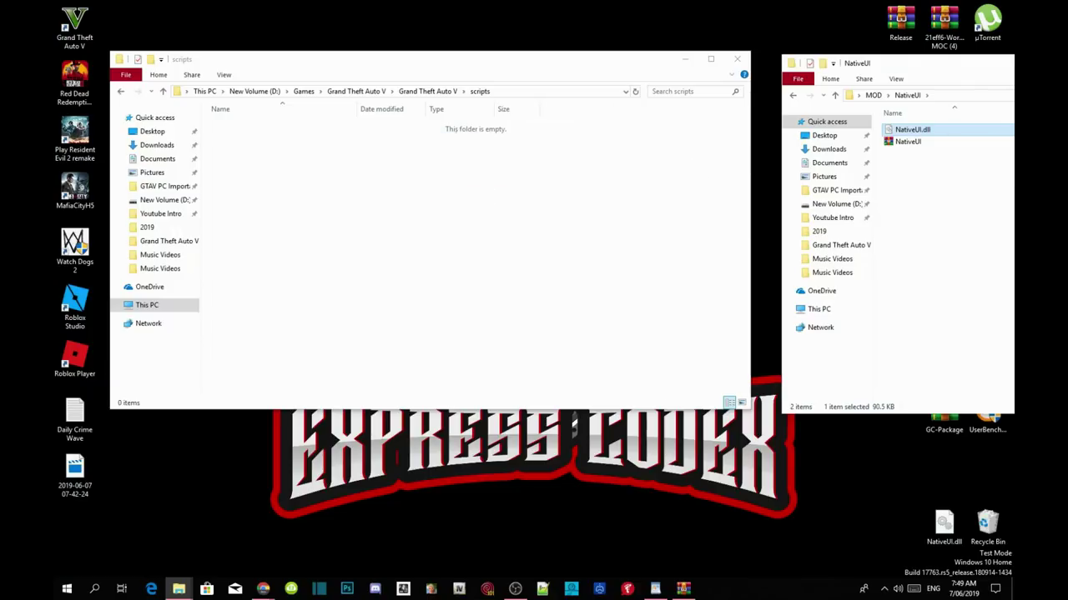
left_click(979, 282)
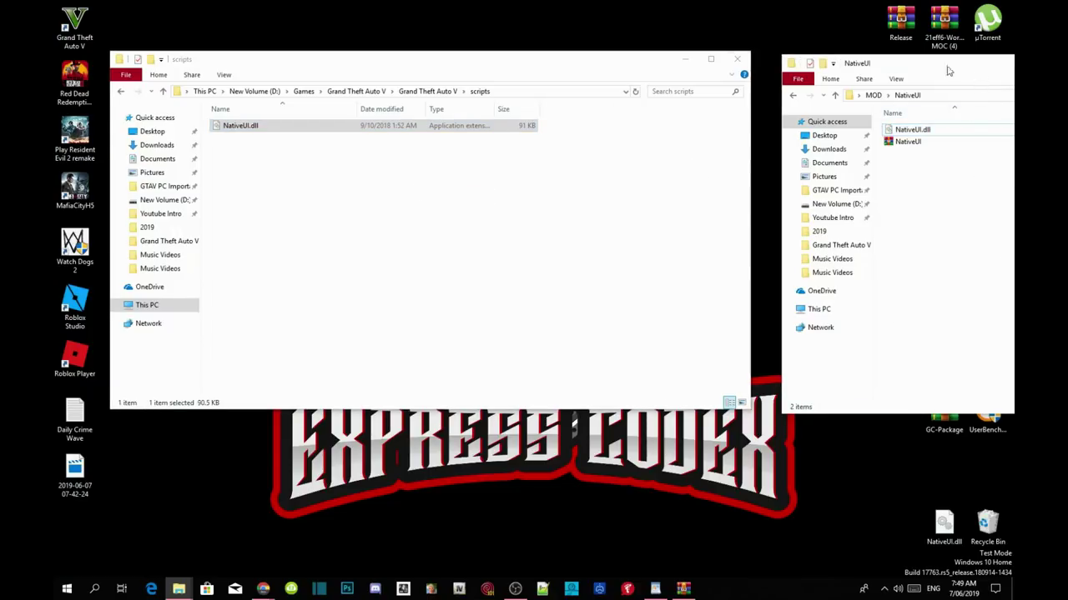
Check the file version of NativeUI.dll in the scripts folder through its detailed properties, and close them without changes.
left_click(239, 126)
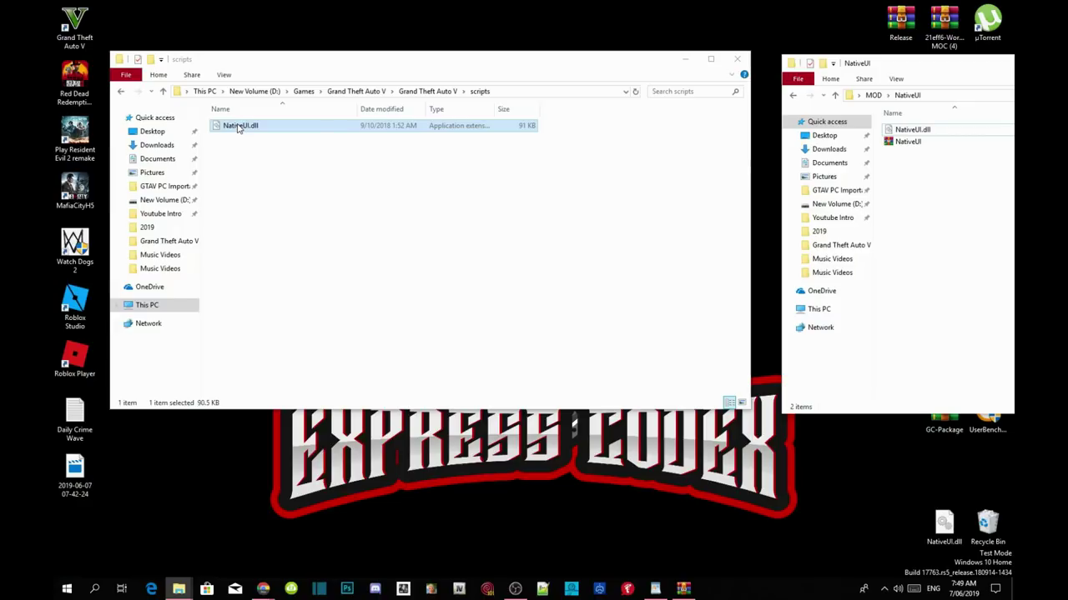
right_click(240, 126)
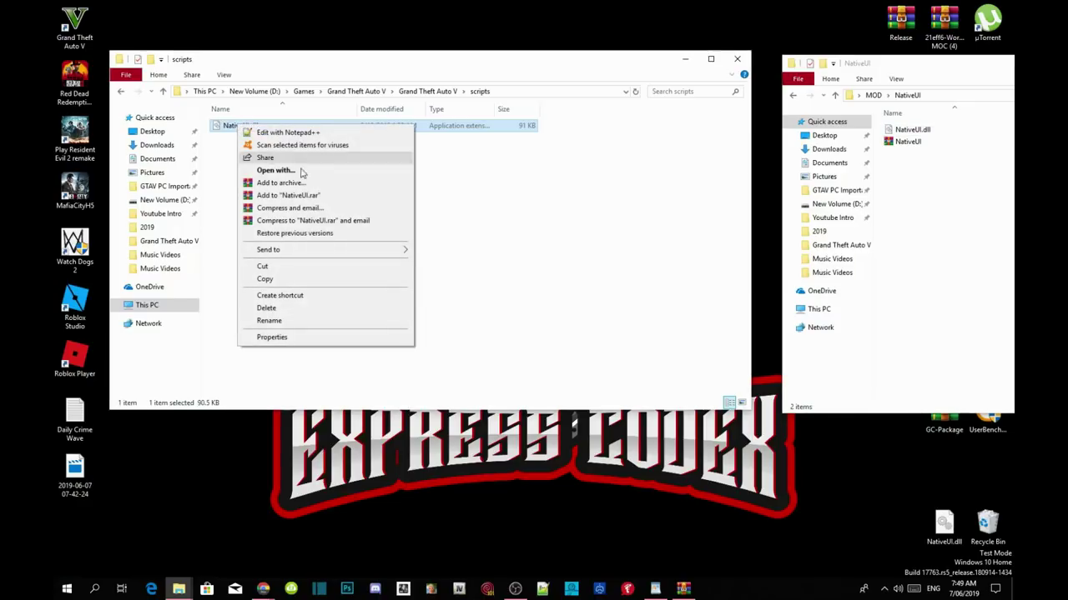
left_click(272, 337)
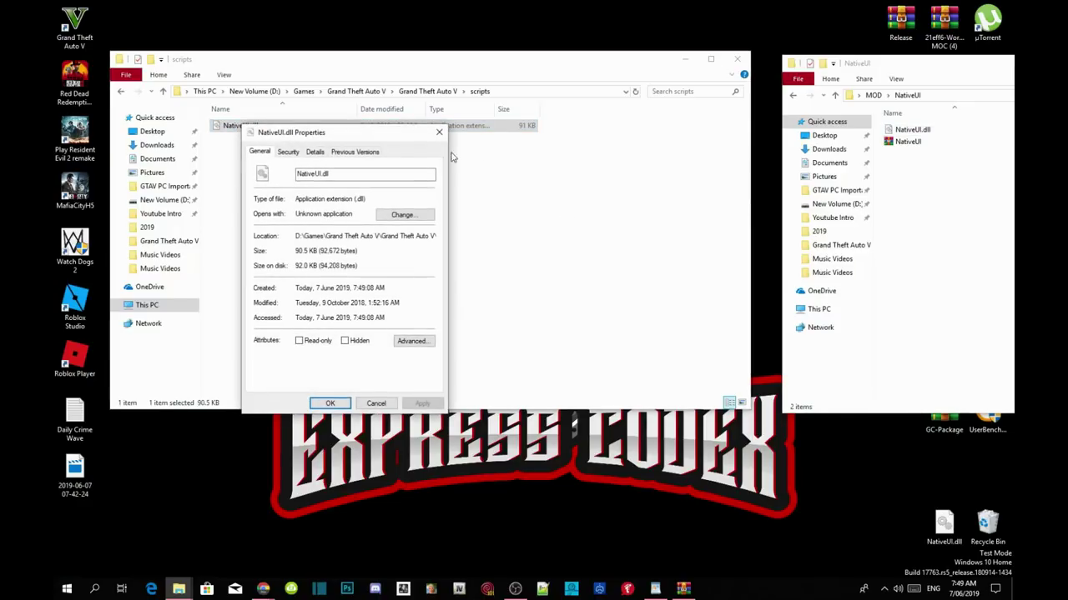
left_click(315, 153)
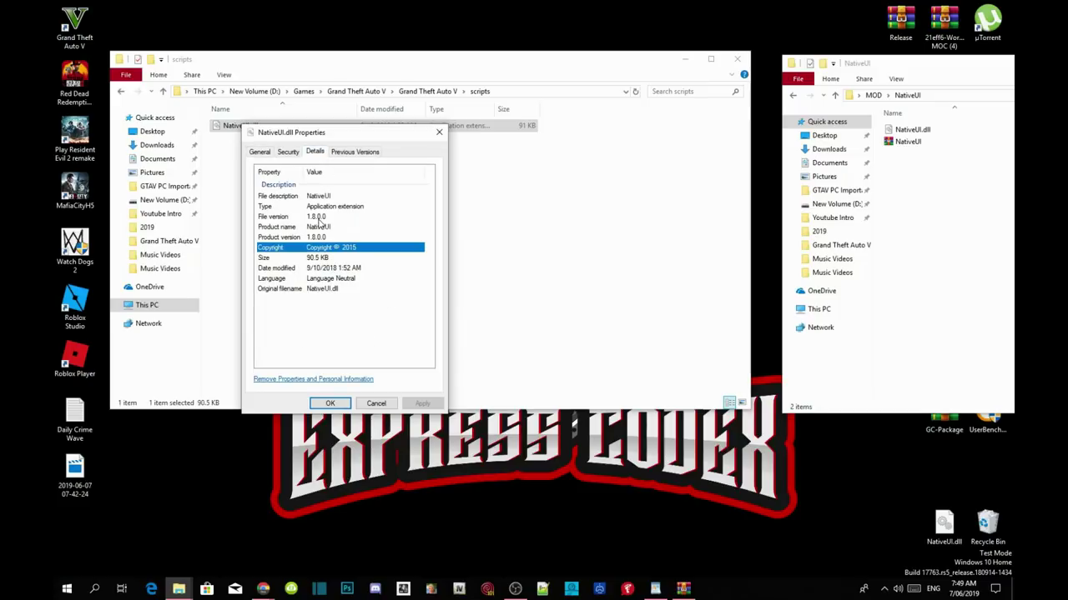
left_click(318, 218)
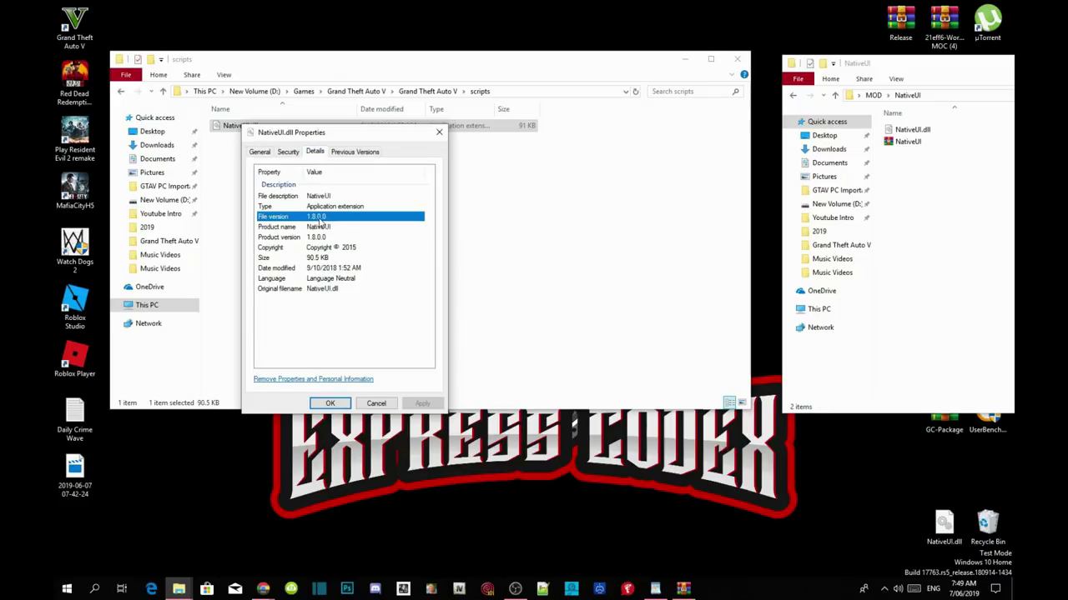
left_click(376, 404)
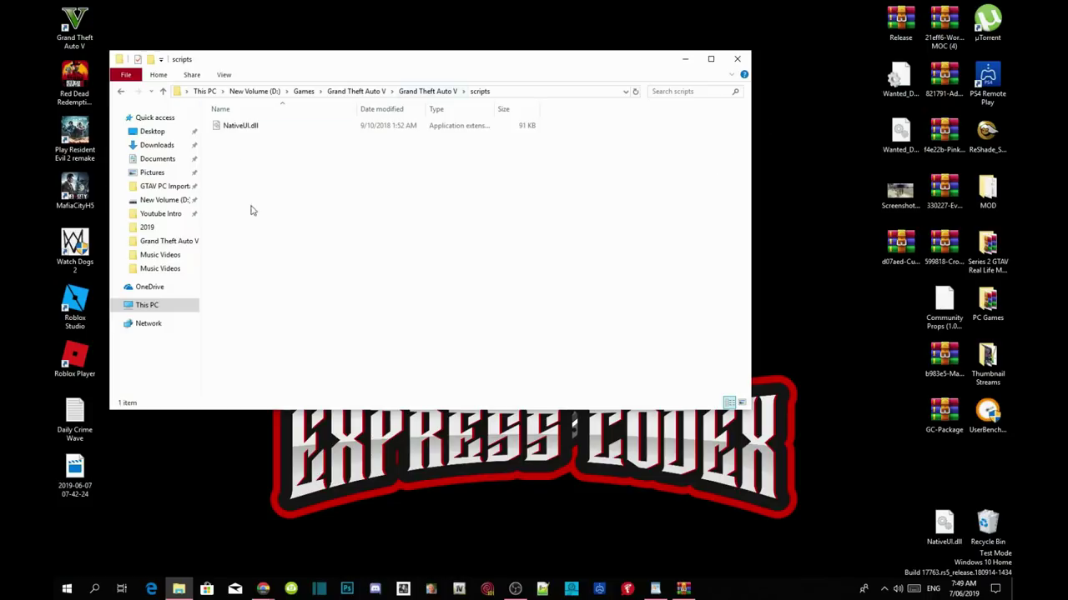
Extract the CustomPeds folder, CustomPeds.dll, CustomPeds.ini and CustomPeds.tf from the d07aed-CustomPeds.rar archive into the scripts folder, and close the archive.
left_click(684, 589)
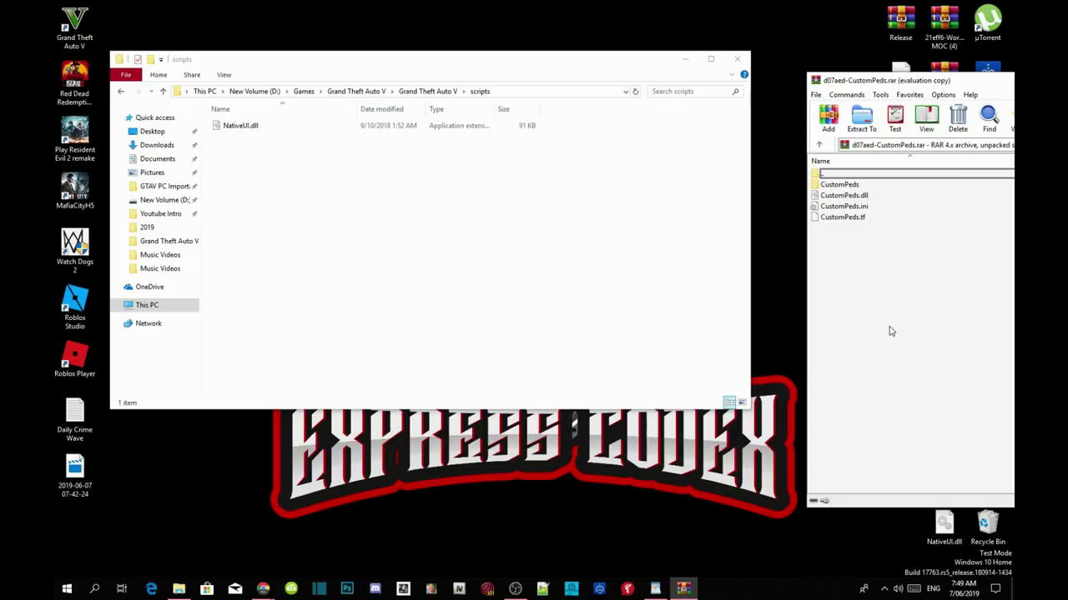
left_click_drag(873, 260, 352, 193)
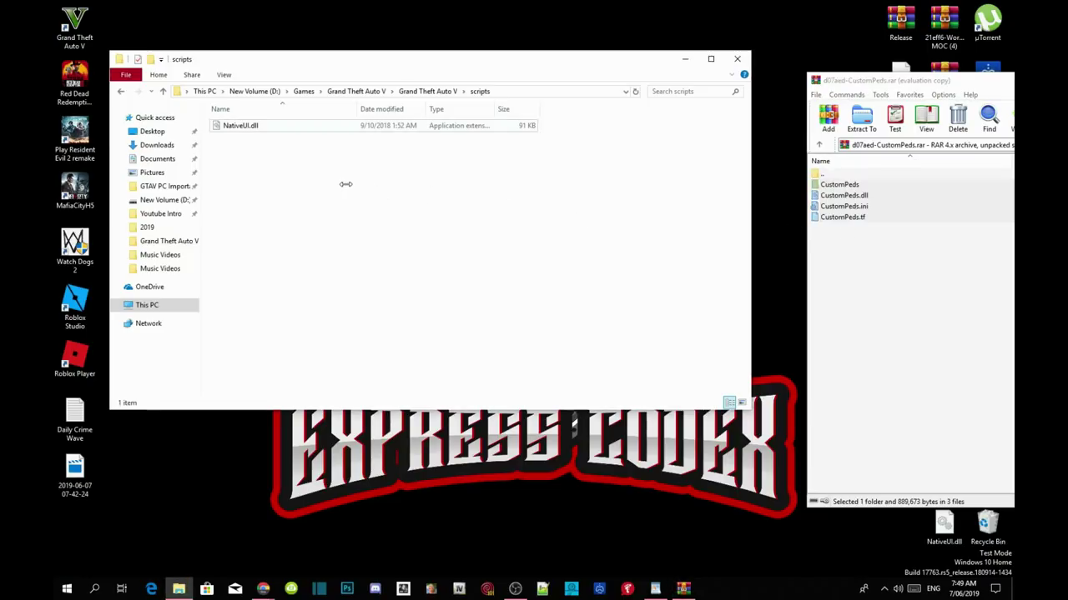
left_click_drag(909, 81, 596, 148)
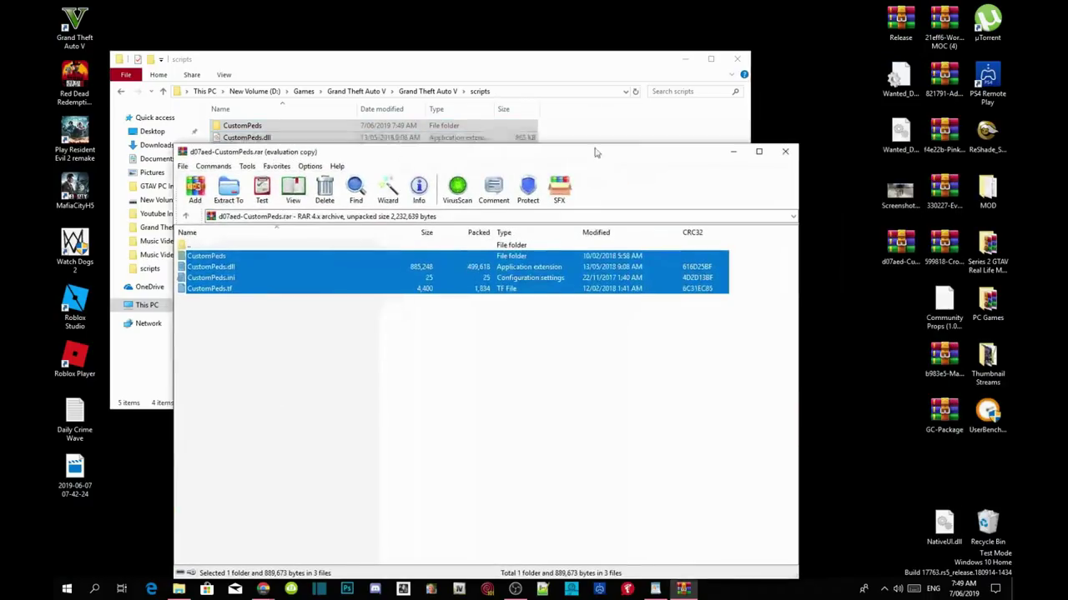
key("Escape")
left_click(417, 281)
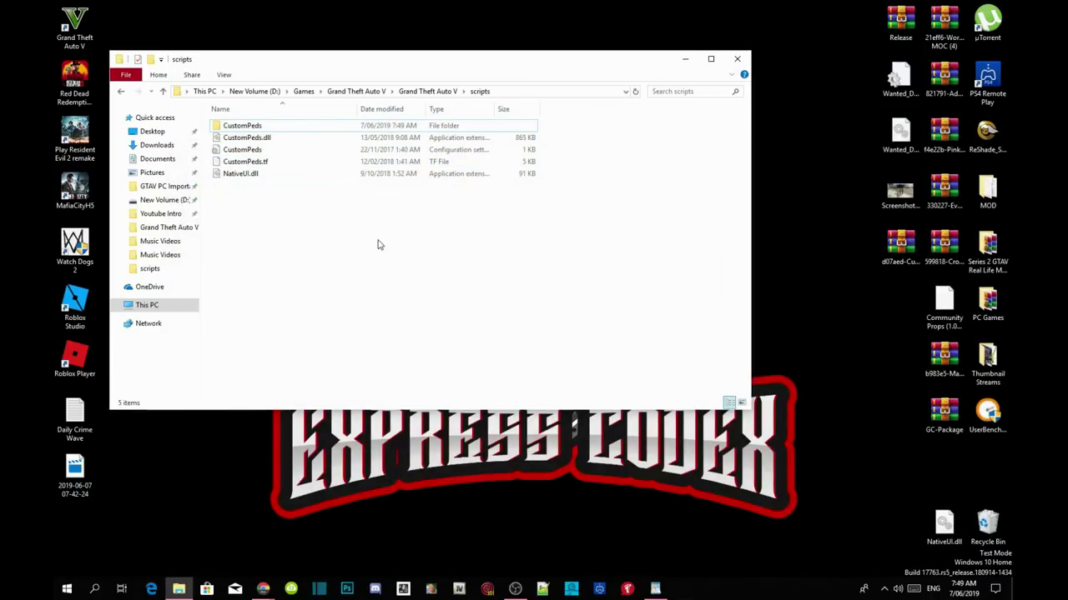
Edit CustomPeds.ini in Notepad++ to set START_KEY to F12, save the file and close the editor.
right_click(246, 154)
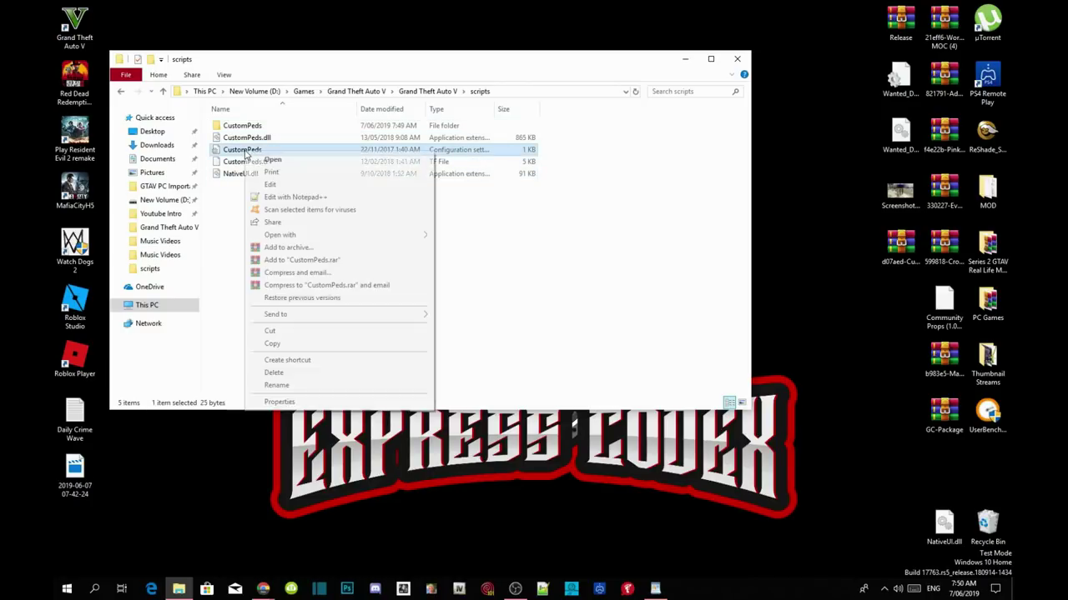
left_click(294, 198)
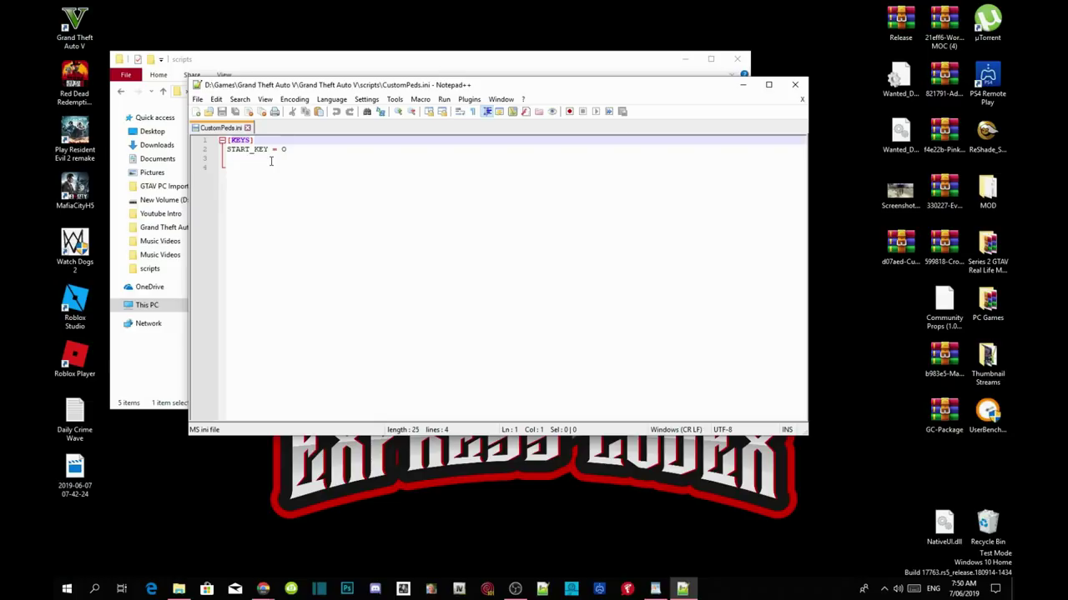
left_click(314, 150)
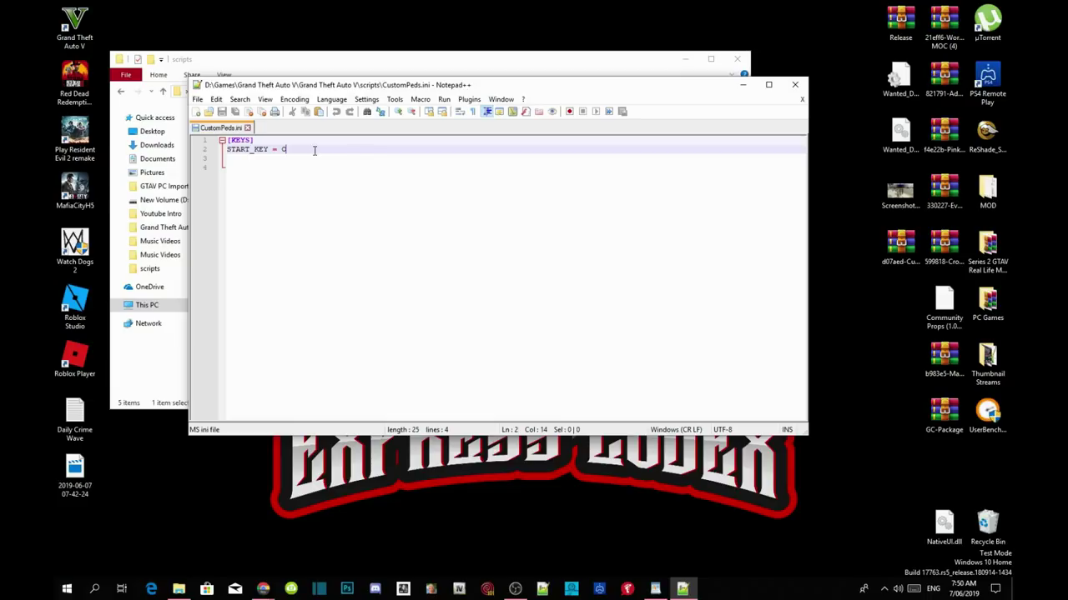
key("BackSpace")
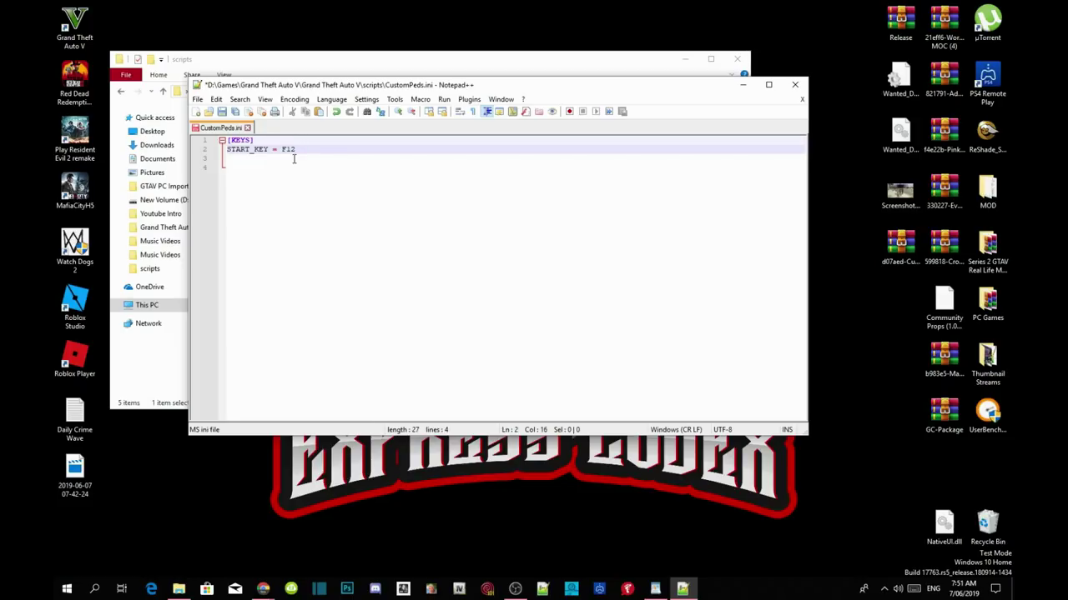
left_click(222, 113)
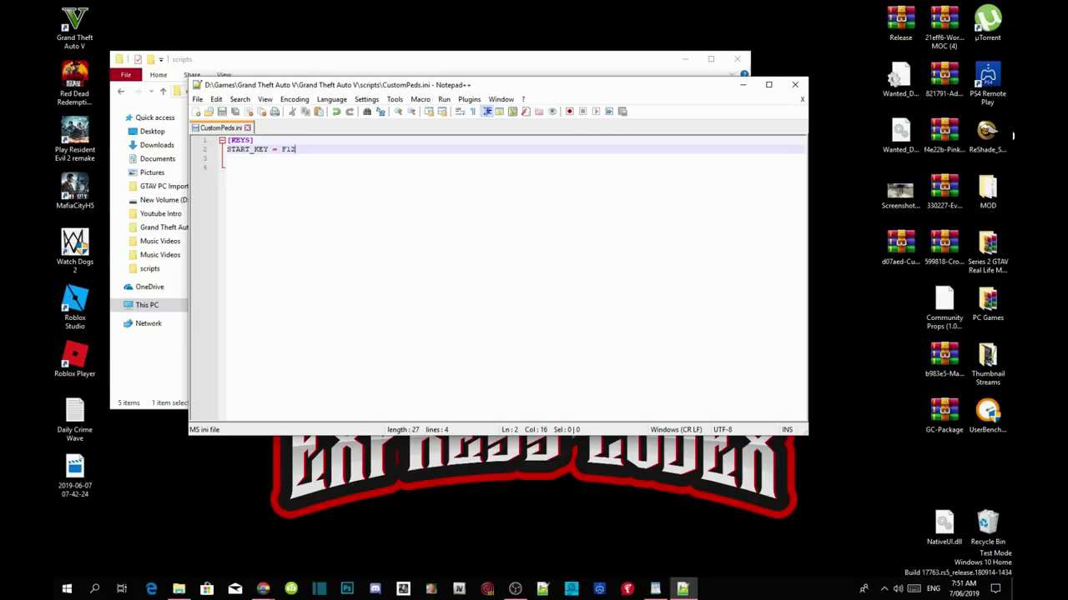
left_click(795, 85)
left_click(482, 256)
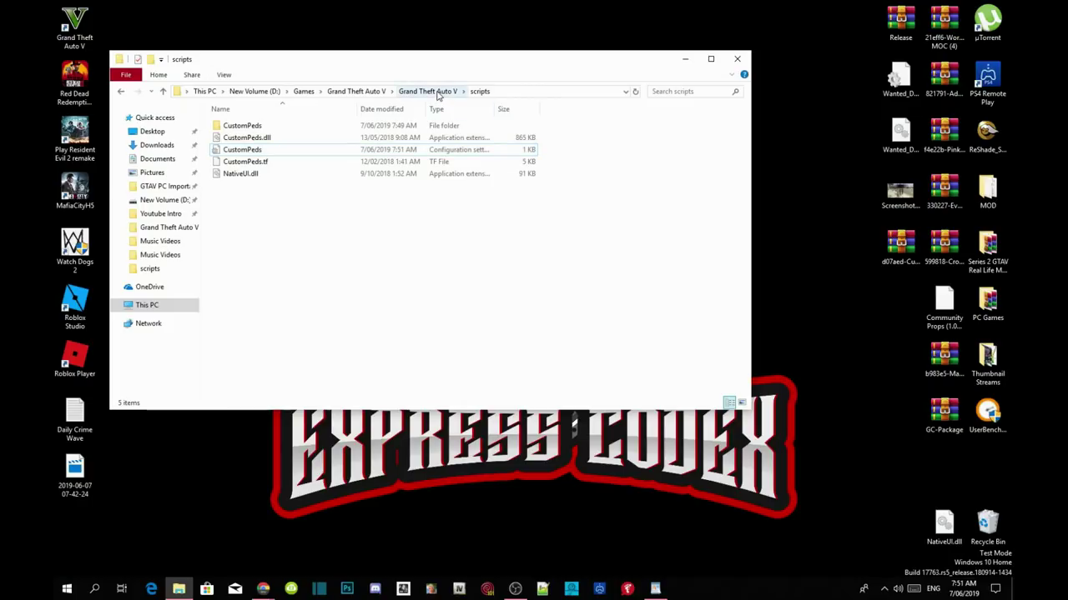
Refresh the main Grand Theft Auto V folder and close its window.
left_click(428, 91)
right_click(631, 245)
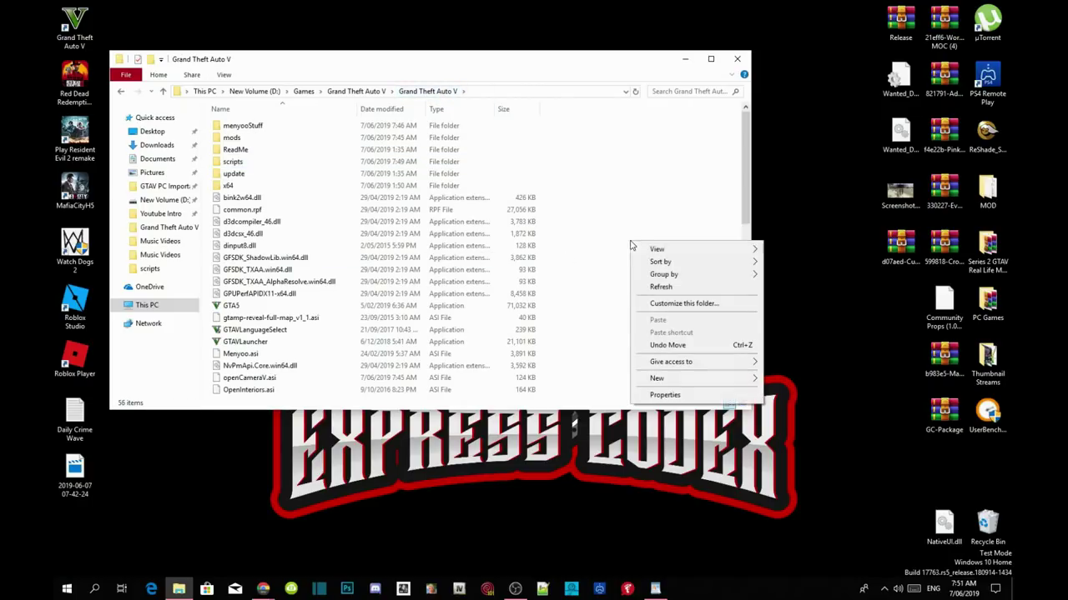
left_click(672, 287)
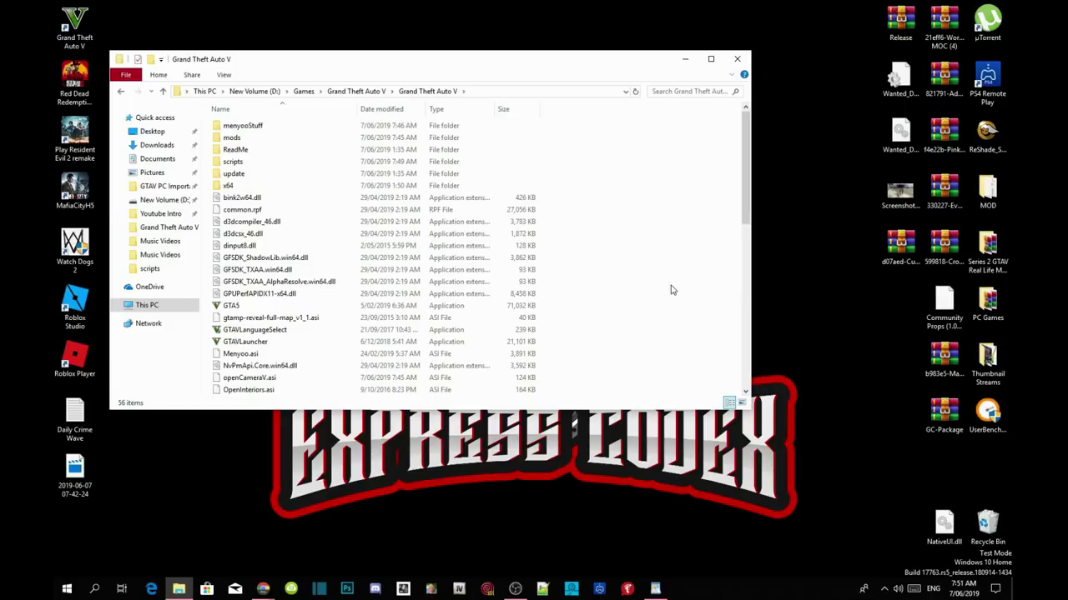
left_click(742, 59)
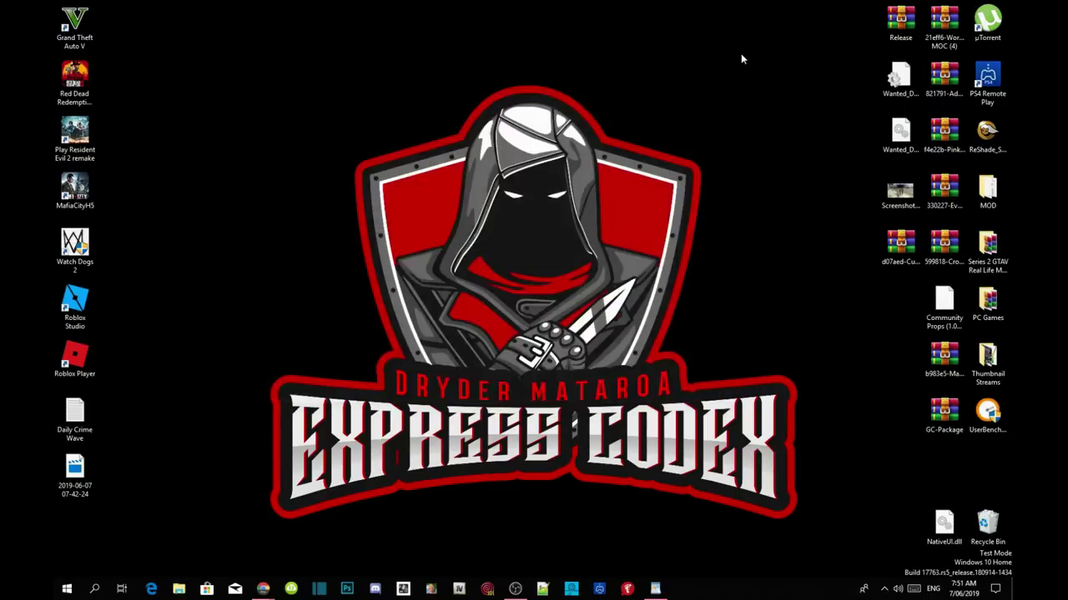
right_click(740, 53)
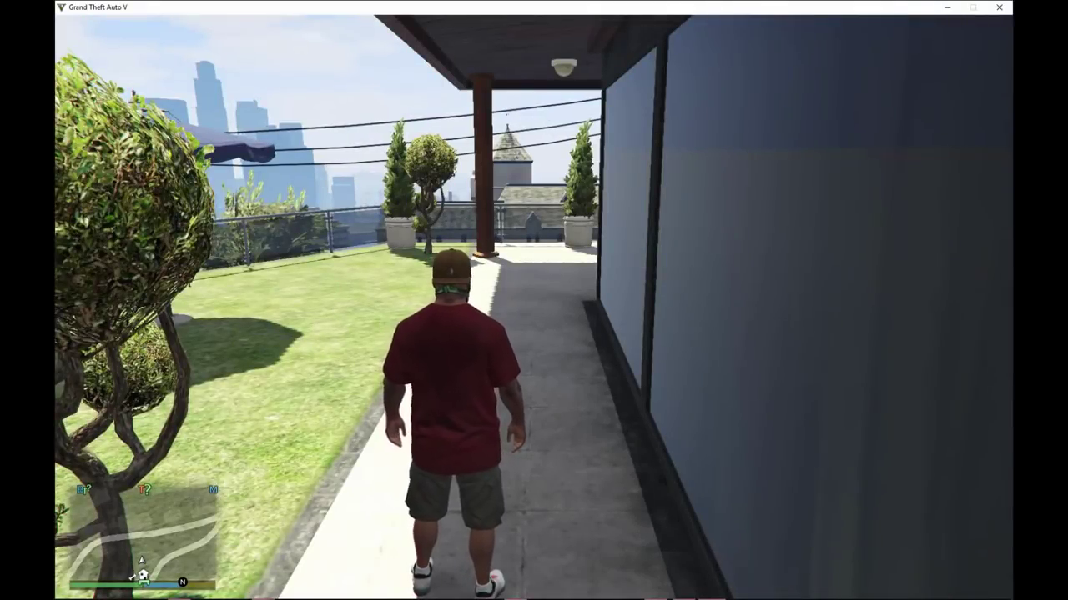
Walk the character from the house walkway onto the lawn and turn him to face the camera.
key("w")
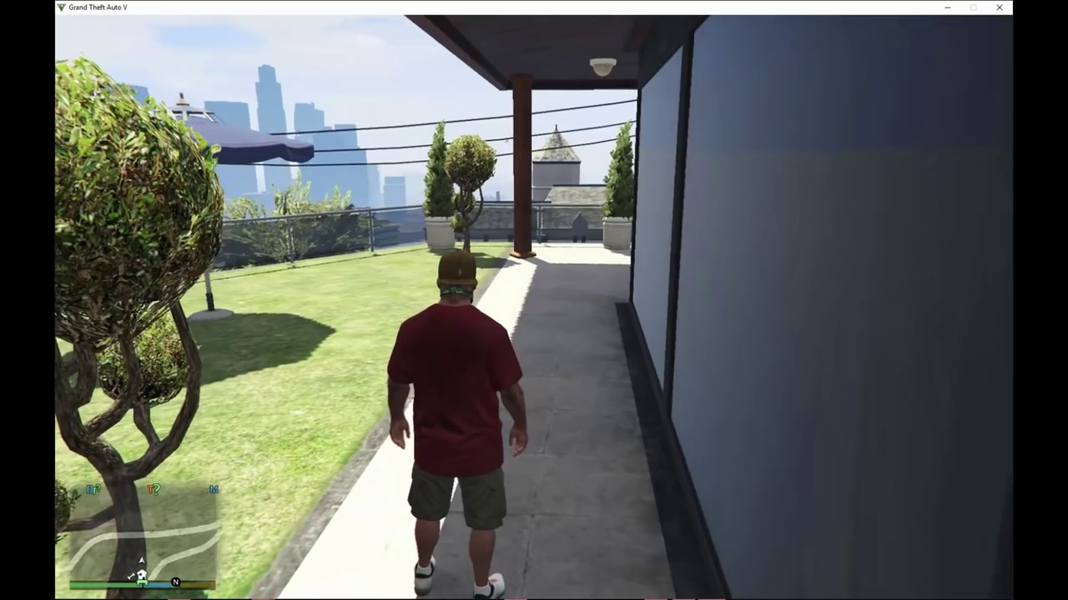
key("w")
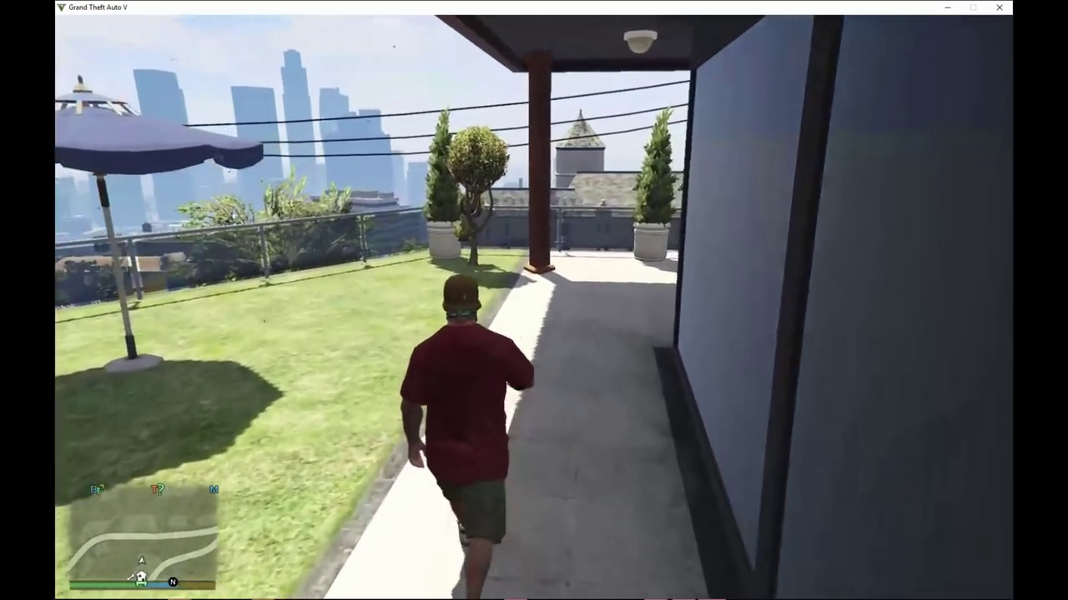
key("w")
key("a")
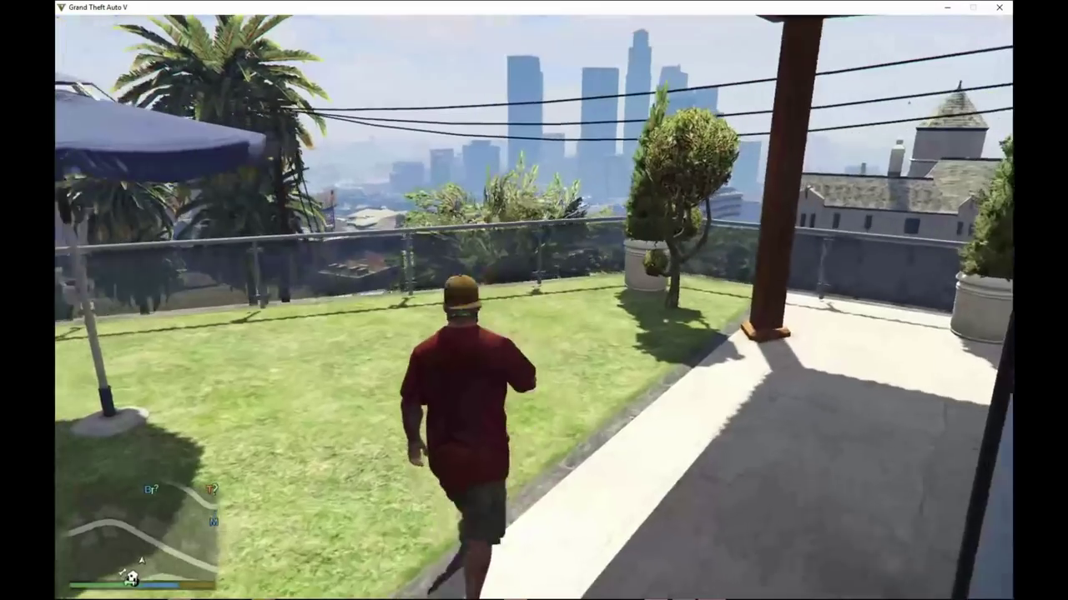
key("a")
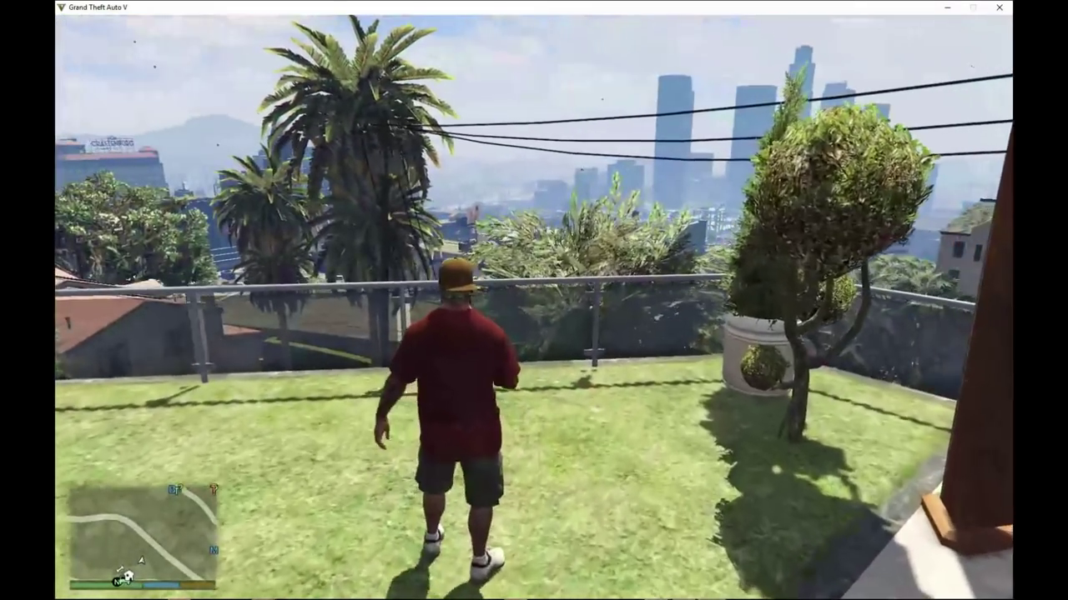
key("s")
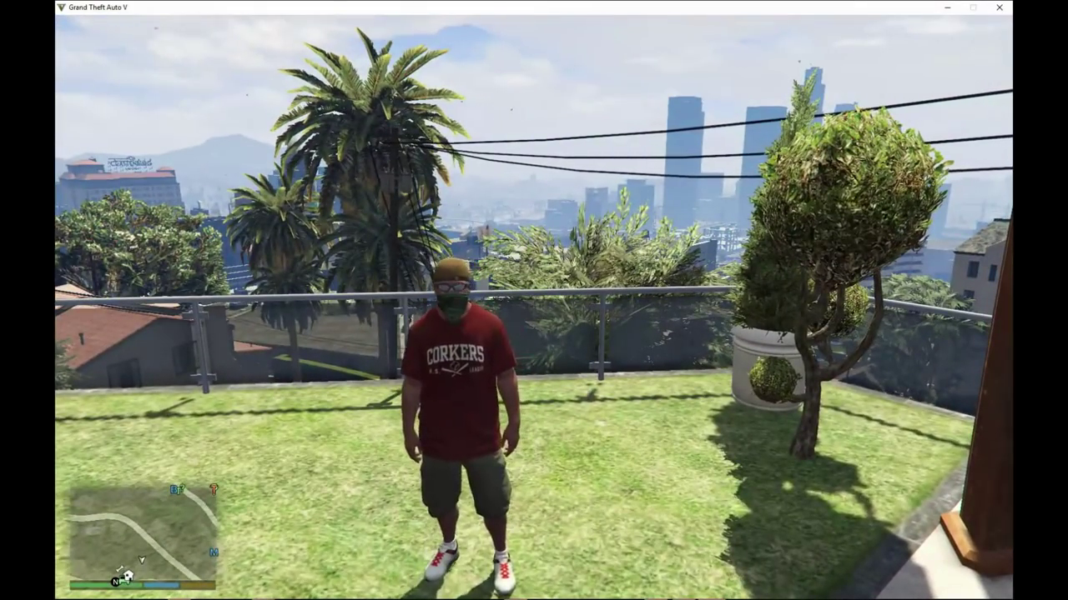
key("Escape")
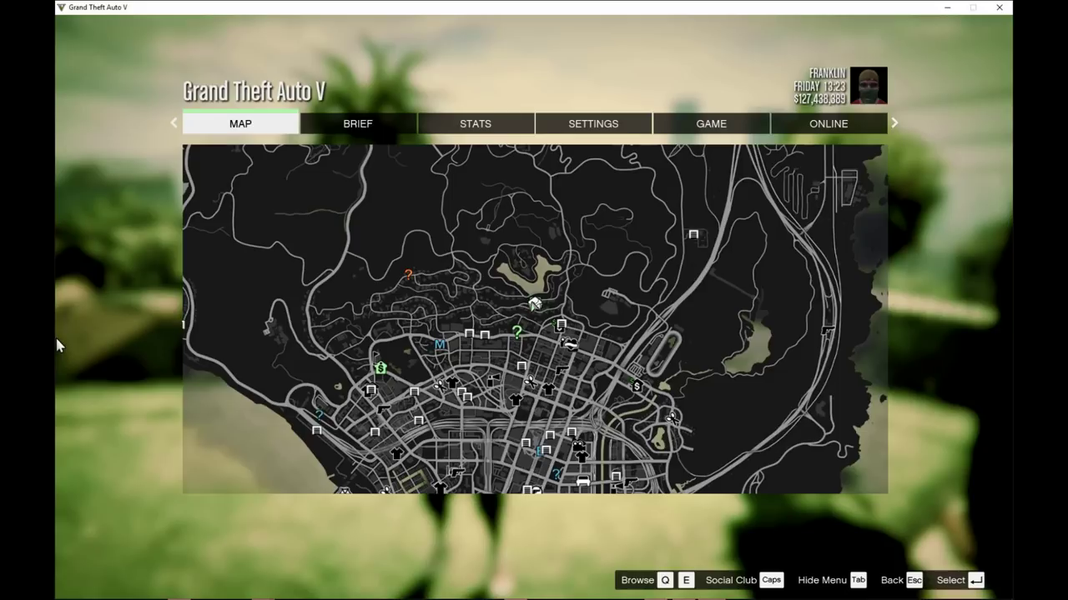
key("Escape")
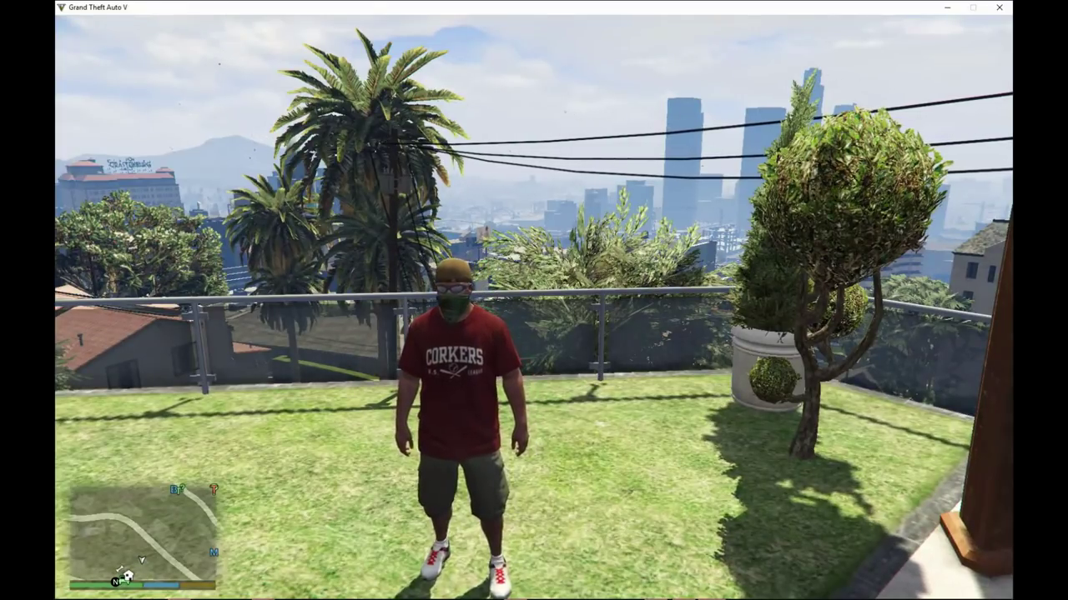
Open the Custom Peds main menu and look through the Player Menu and Girlfriend Menu options.
key("F4")
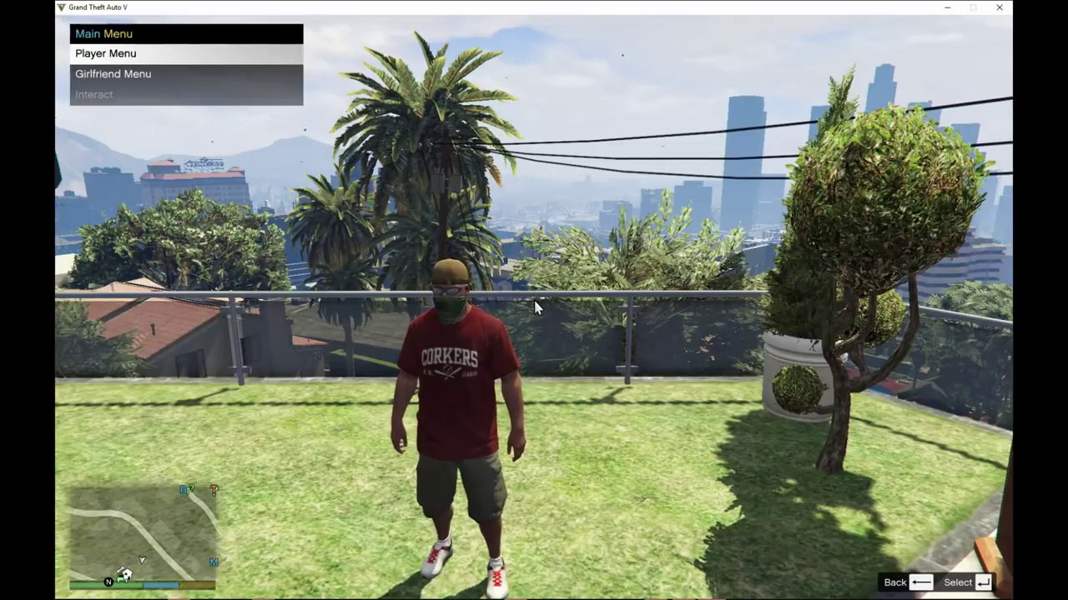
key("Return")
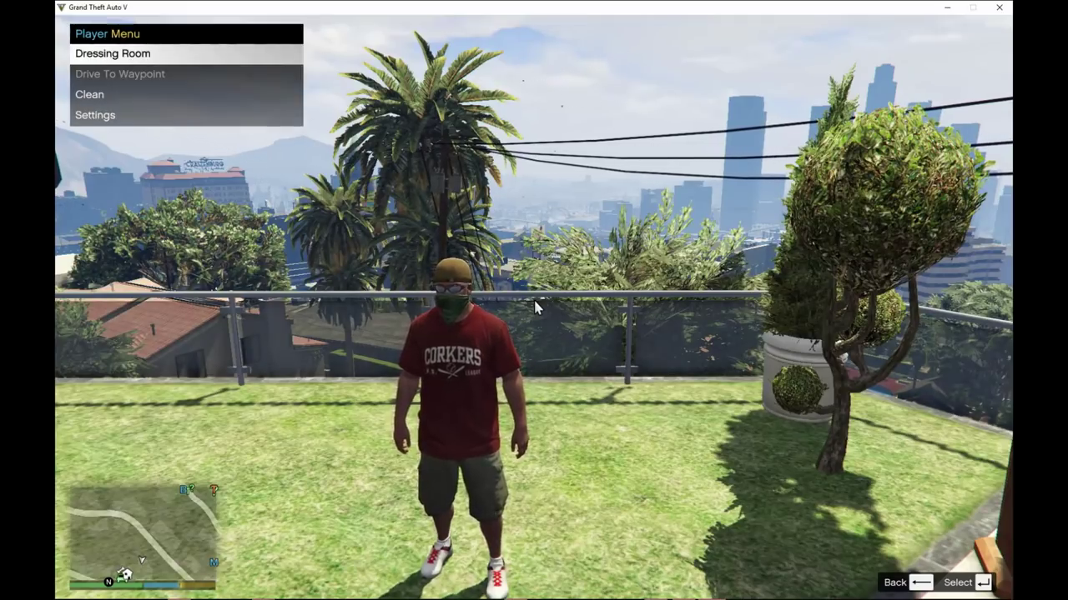
key("Down")
key("Down")
key("BackSpace")
key("Down")
key("Return")
key("Down")
key("Down")
key("BackSpace")
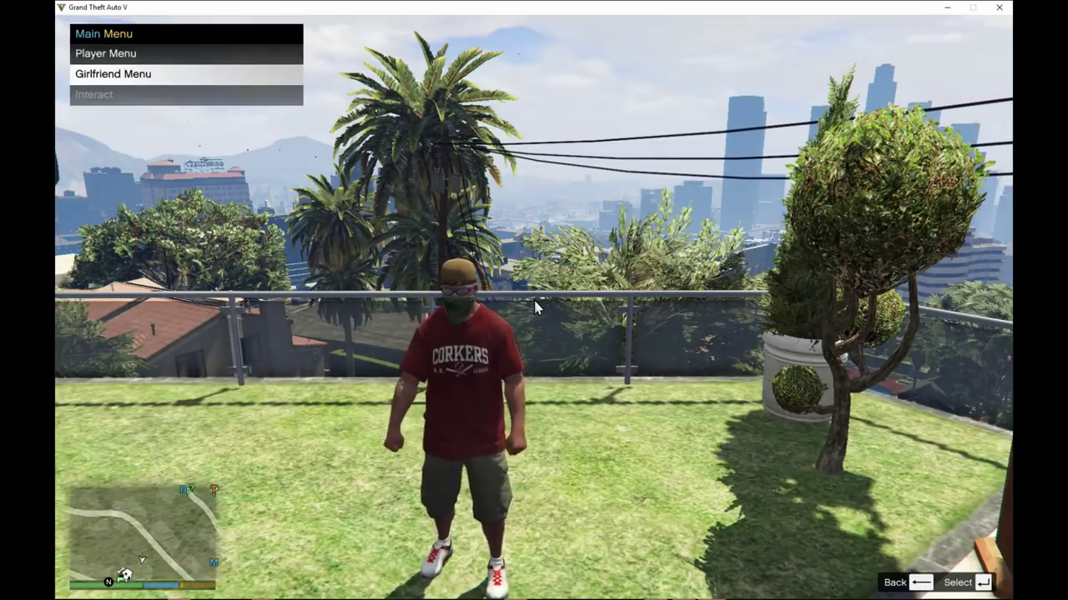
key("Down")
key("Up")
key("Up")
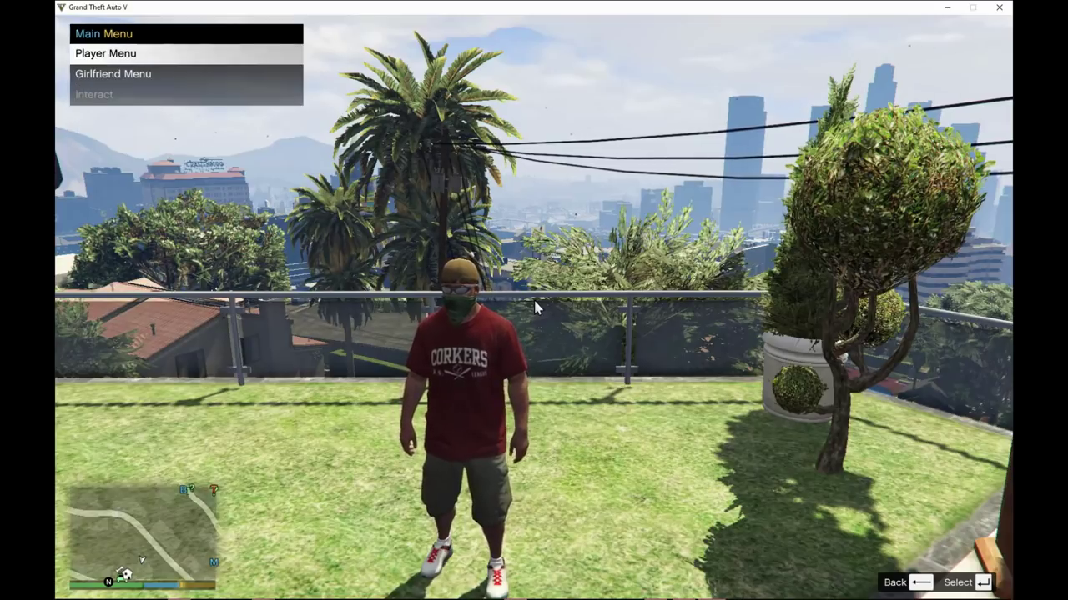
Enter the player's Dressing Room and examine the Male and Female lists in the Model menu.
key("Return")
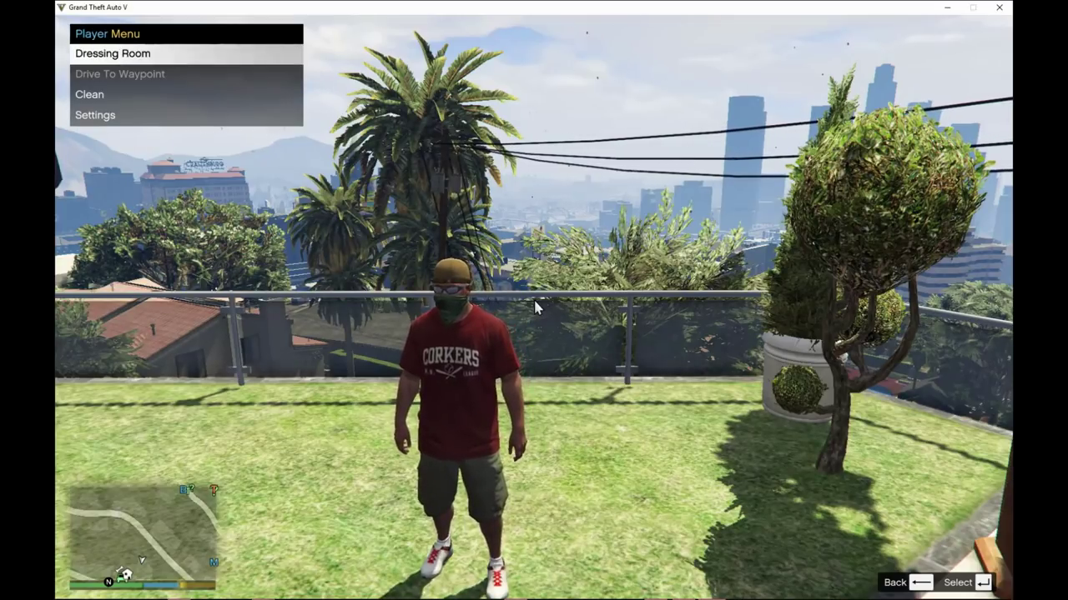
key("Return")
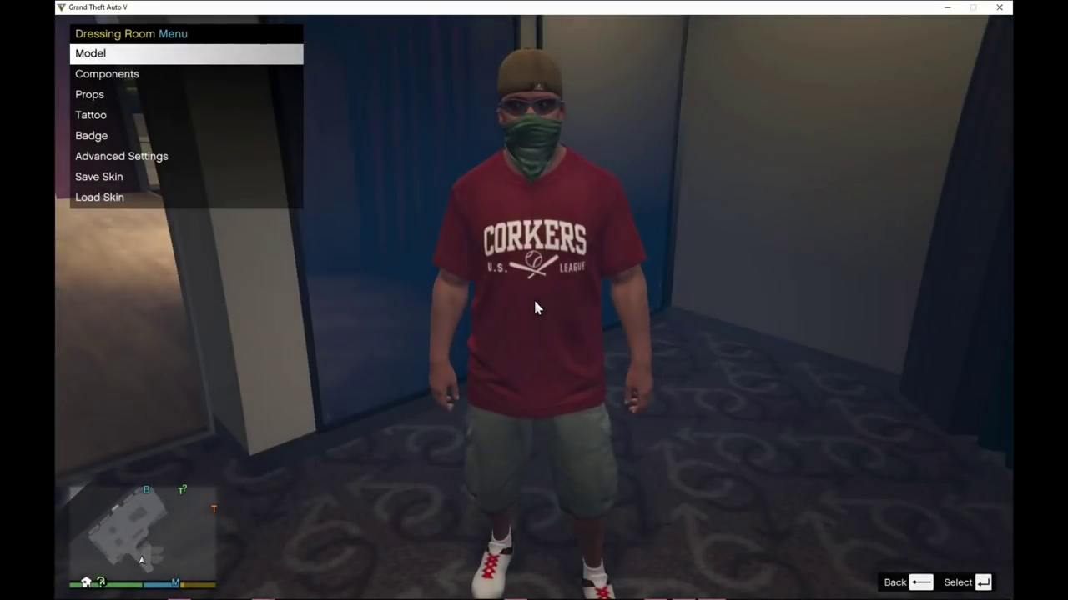
key("Return")
key("Down")
key("Up")
key("Down")
key("Return")
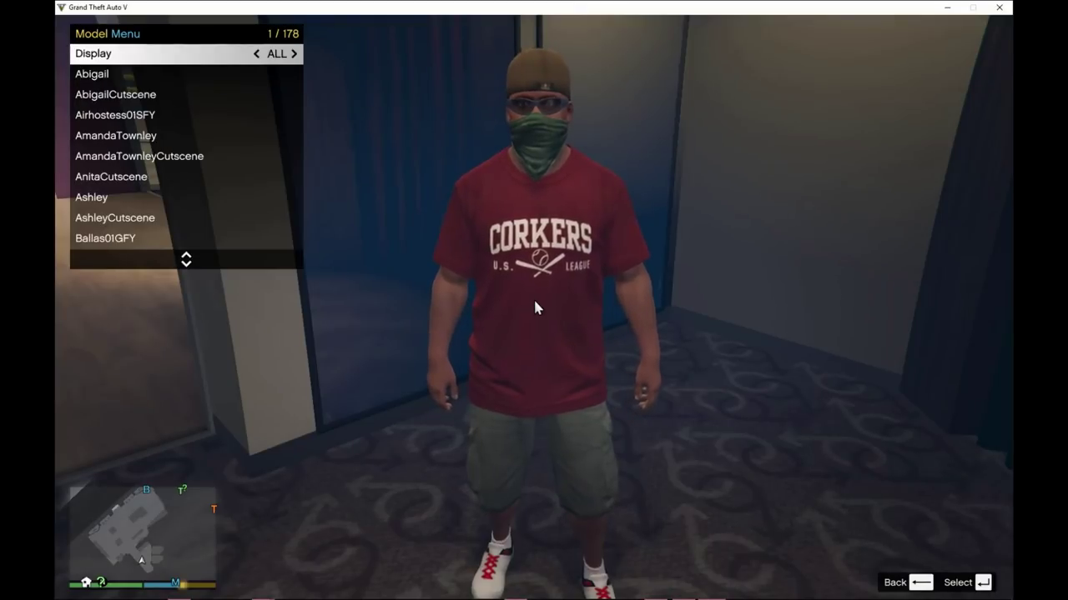
key("BackSpace")
key("Up")
key("Return")
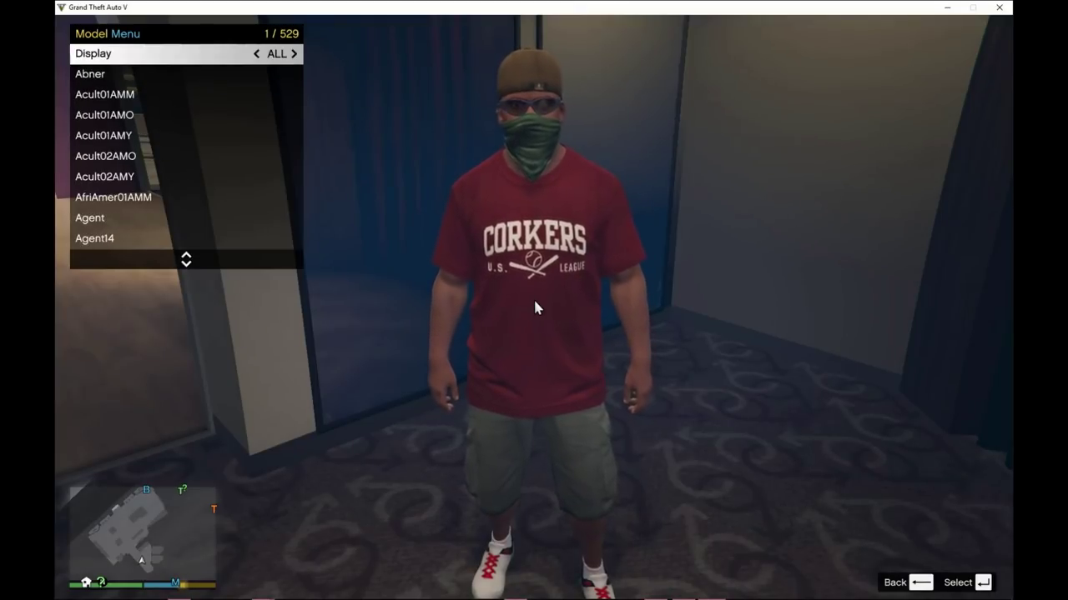
key("Down")
key("Down")
key("Down")
key("BackSpace")
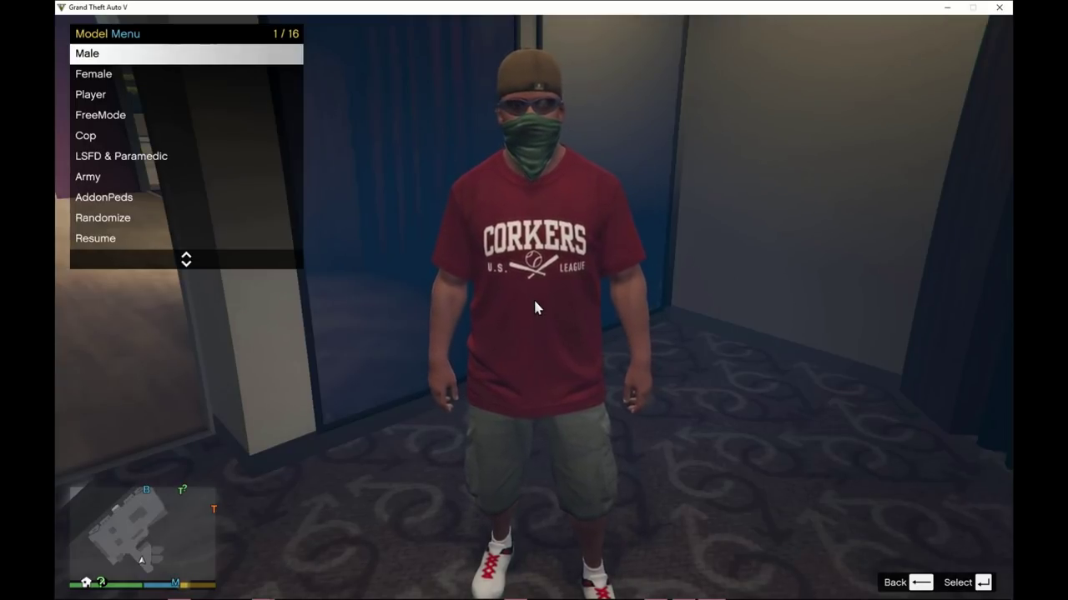
Look through the remaining model categories and check which models the AddonPeds category offers.
key("Down")
key("Down")
key("Down")
key("Down")
key("Down")
key("Down")
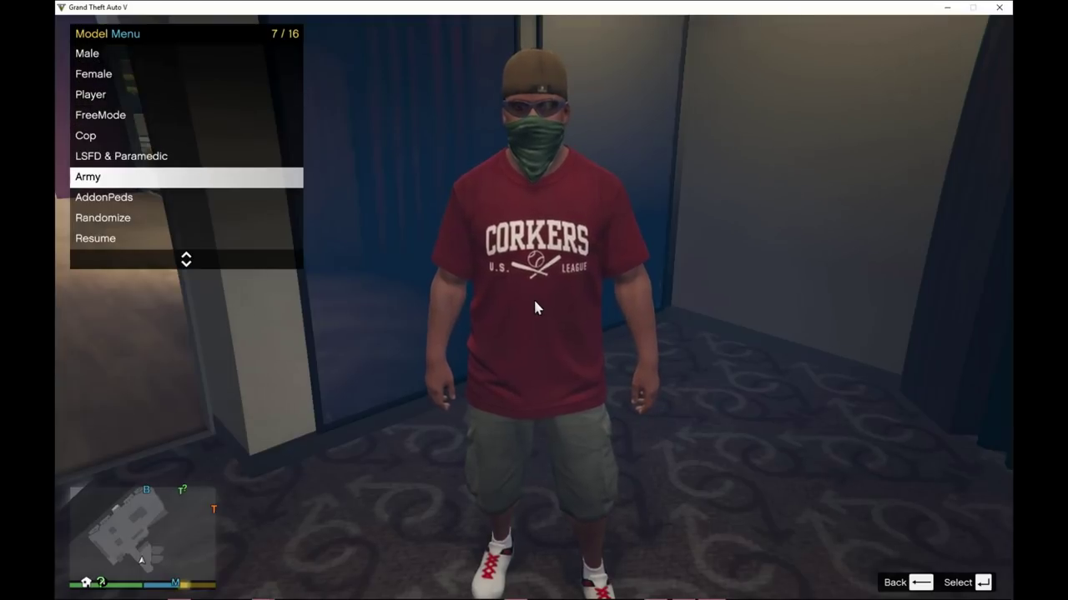
key("Up")
key("Up")
key("Down")
key("Down")
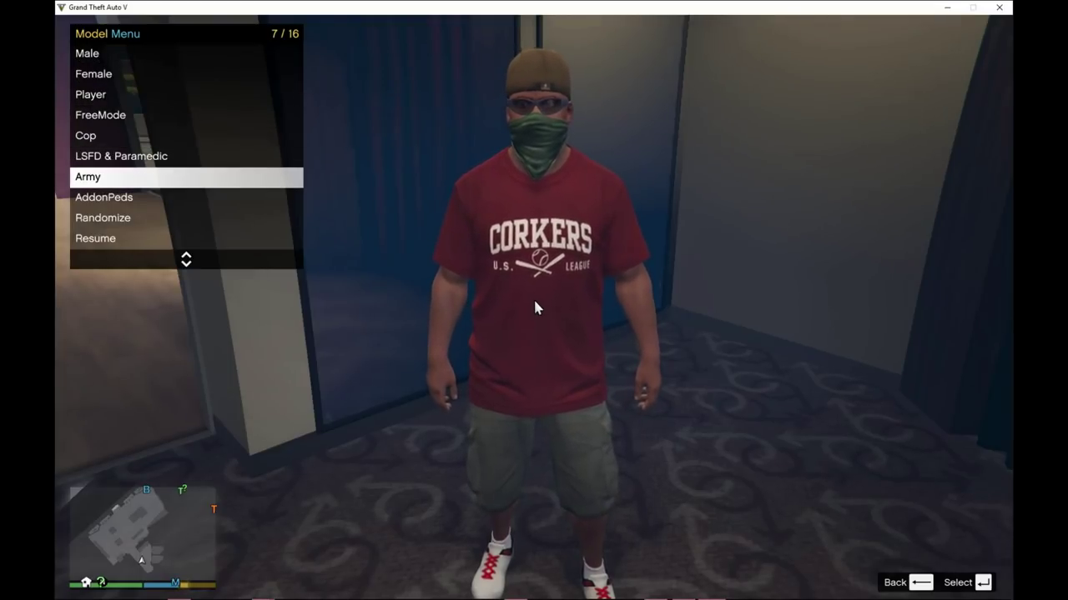
key("Down")
key("Down")
key("Down")
key("Up")
key("Up")
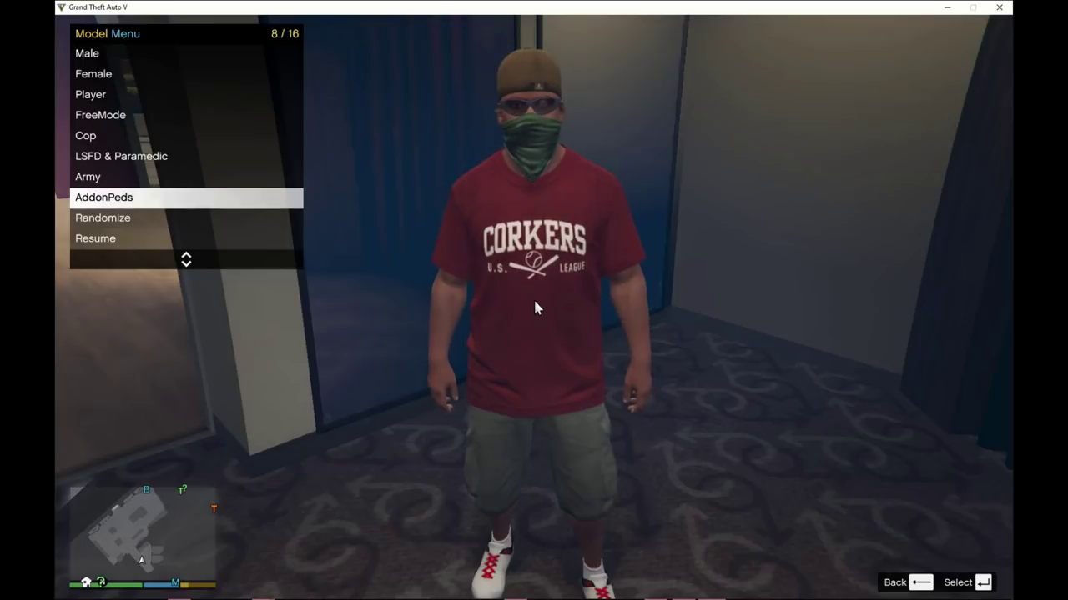
key("Return")
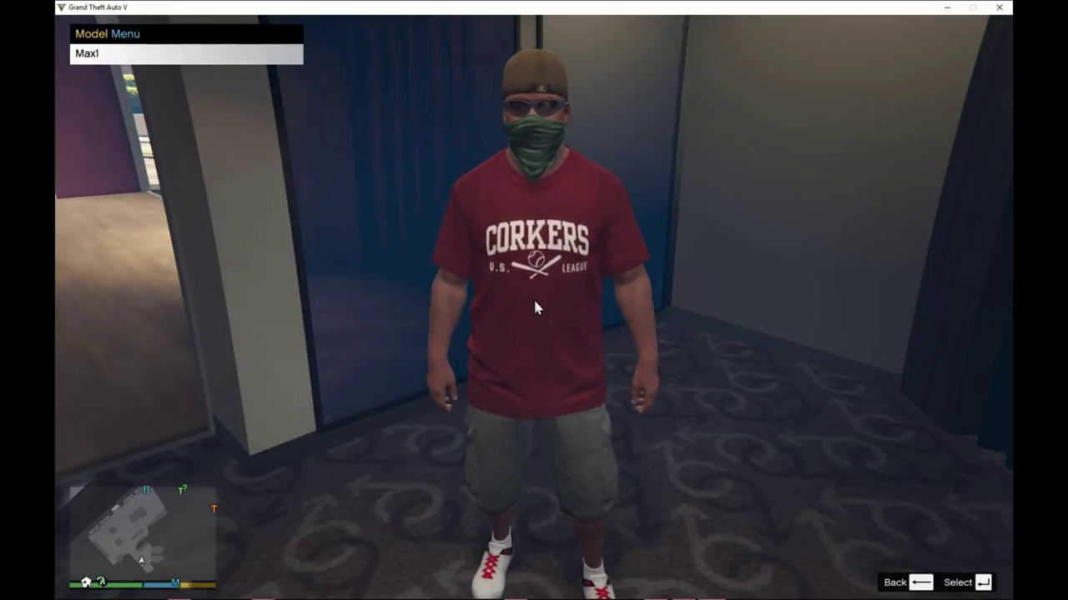
key("BackSpace")
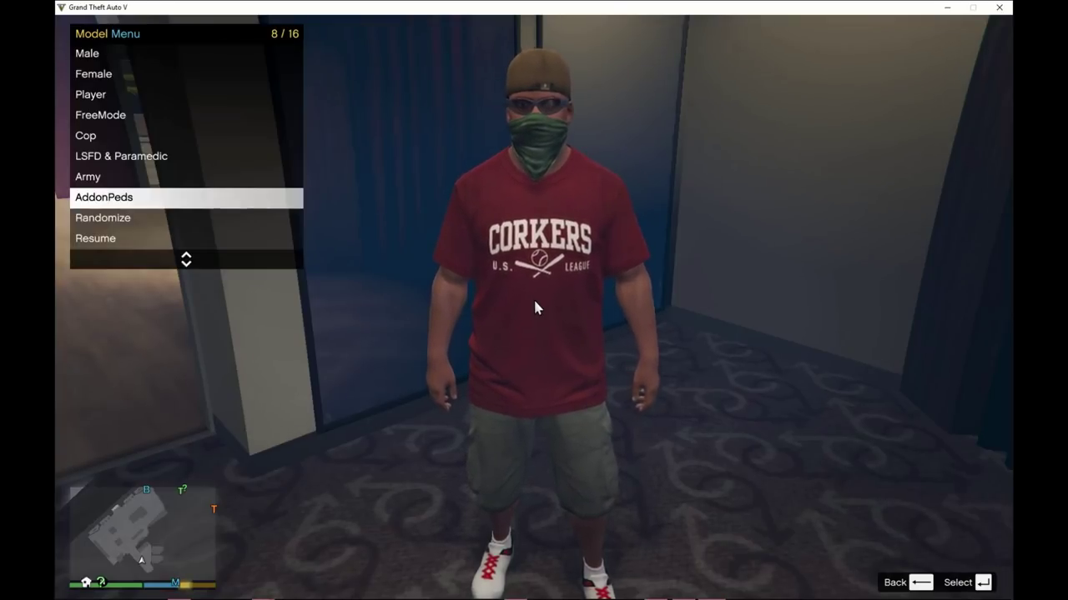
Examine the other Dressing Room options, from Components and Props to Advanced Settings and Save Skin.
key("BackSpace")
key("Down")
key("Down")
key("Down")
key("Down")
key("Down")
key("Down")
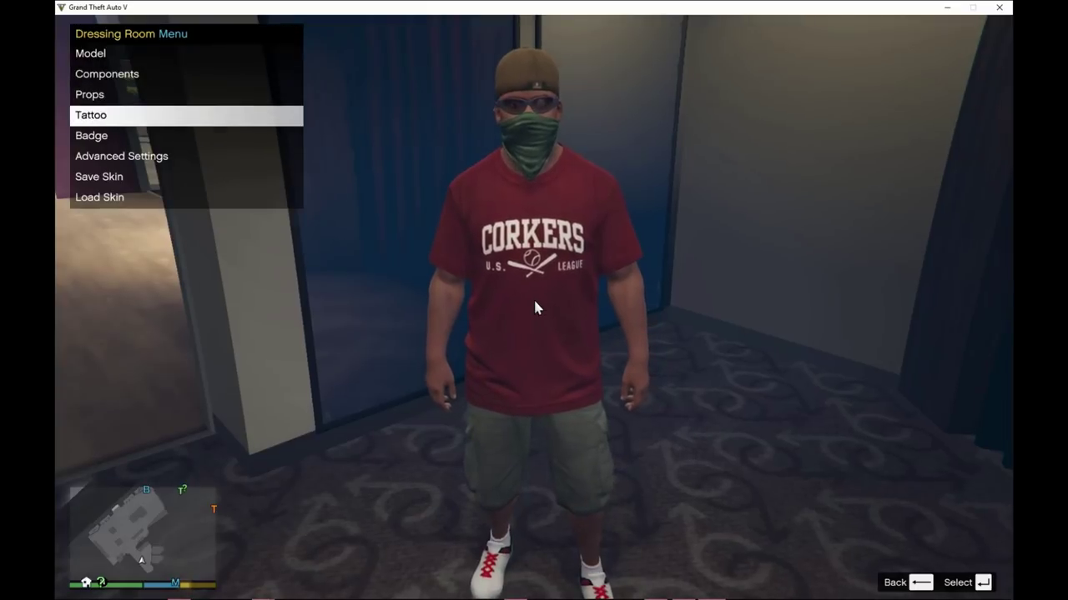
key("Down")
key("Up")
key("Up")
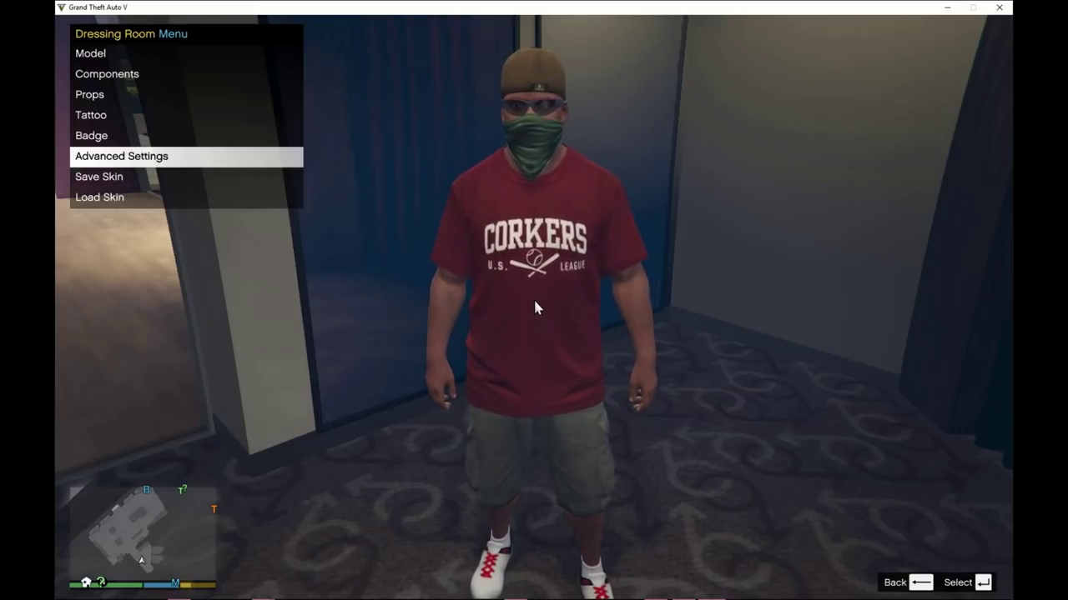
key("Down")
key("Down")
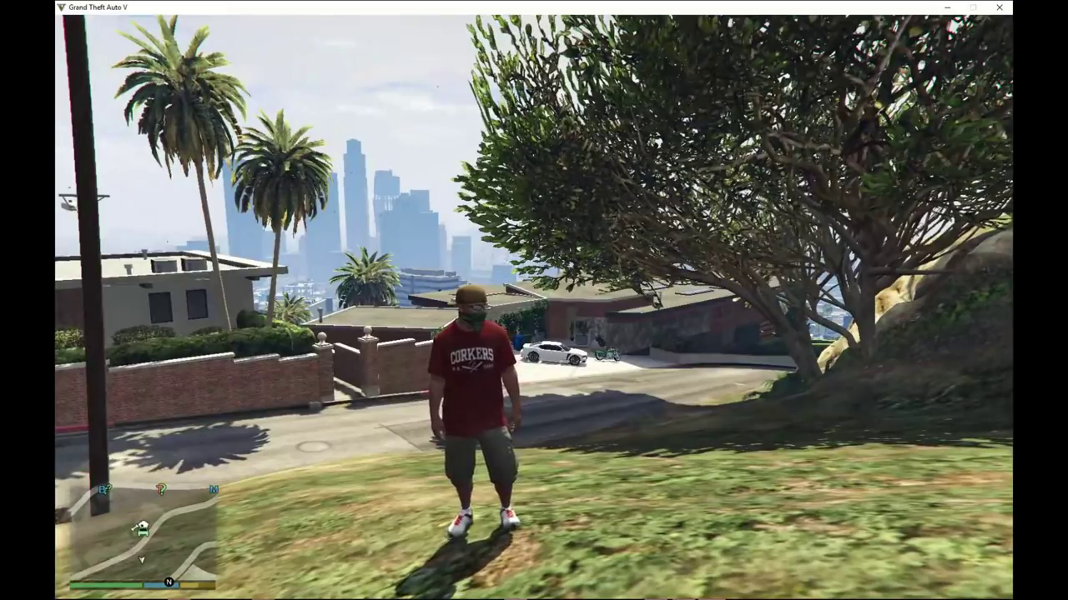
Spawn the girlfriend companion with the Re-Create option of the Girlfriend Menu.
key("F5")
key("Down")
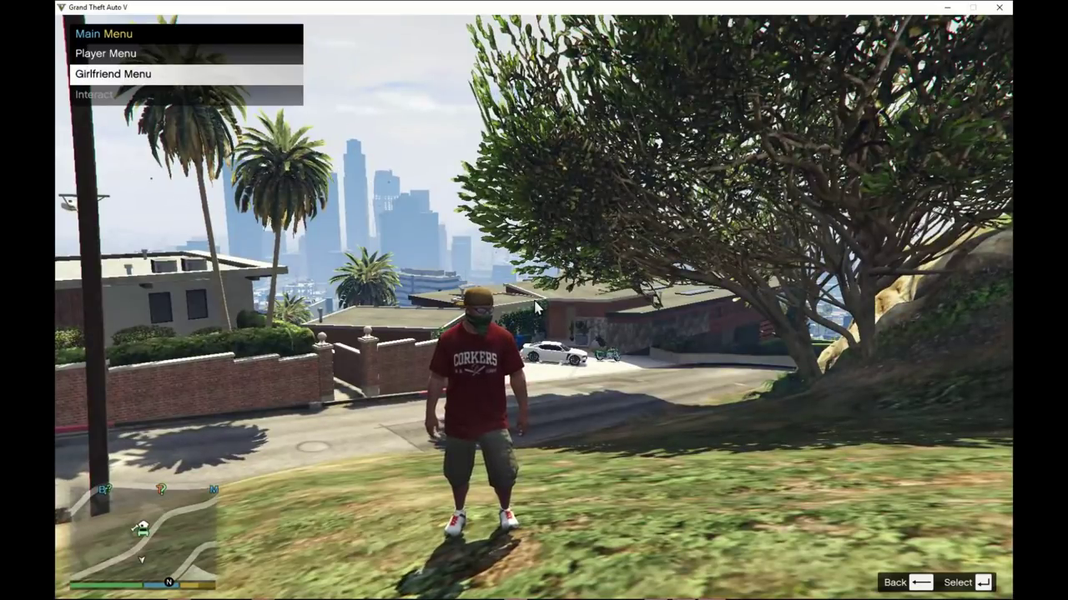
key("Return")
key("Up")
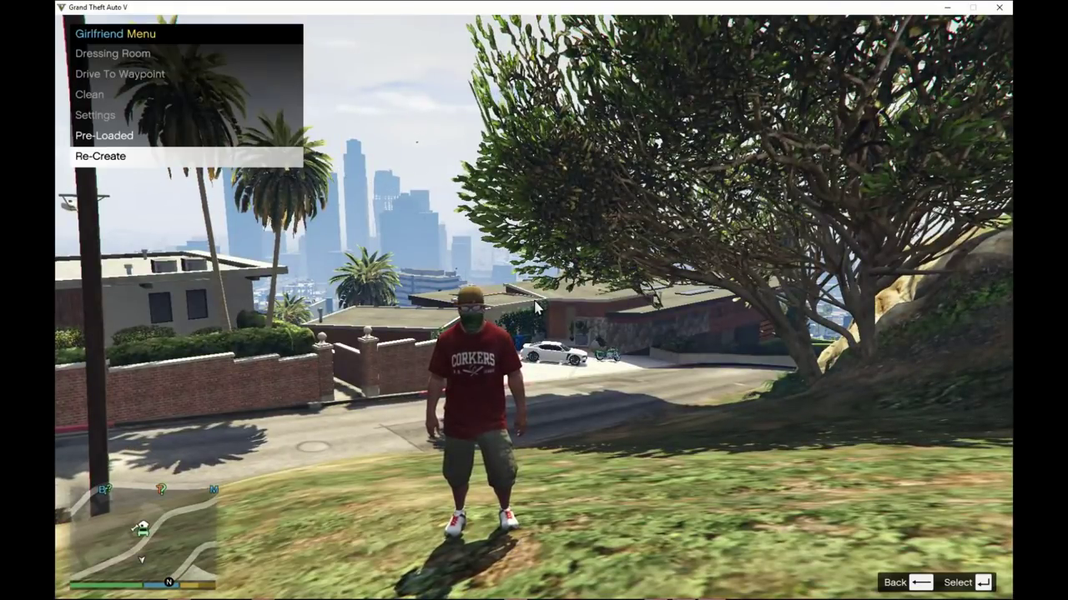
key("Return")
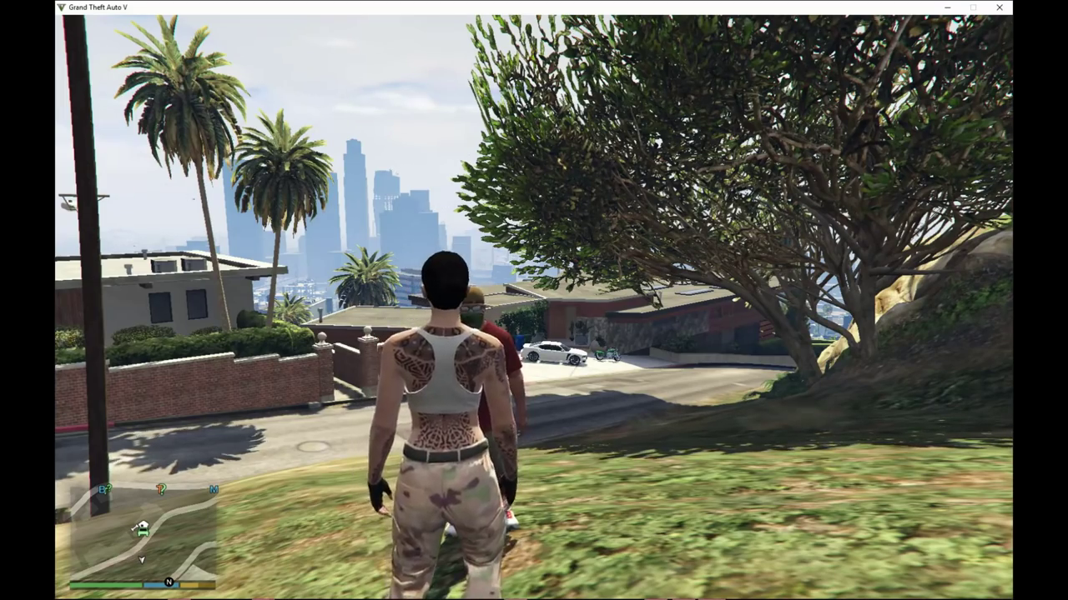
Move the character around on the grassy slope and position him facing the spawned companion.
key("w")
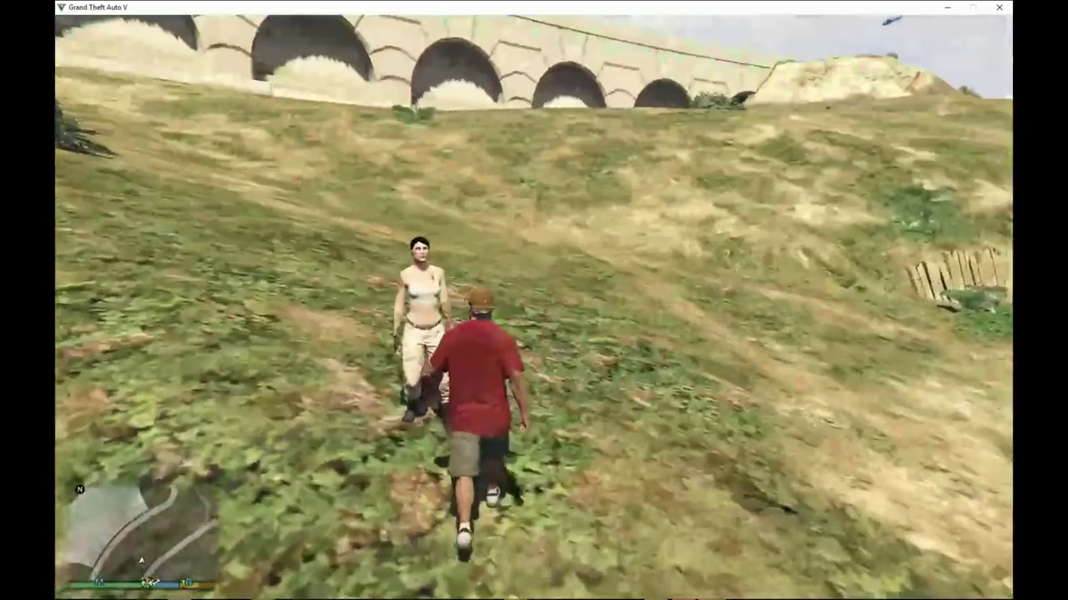
key("w")
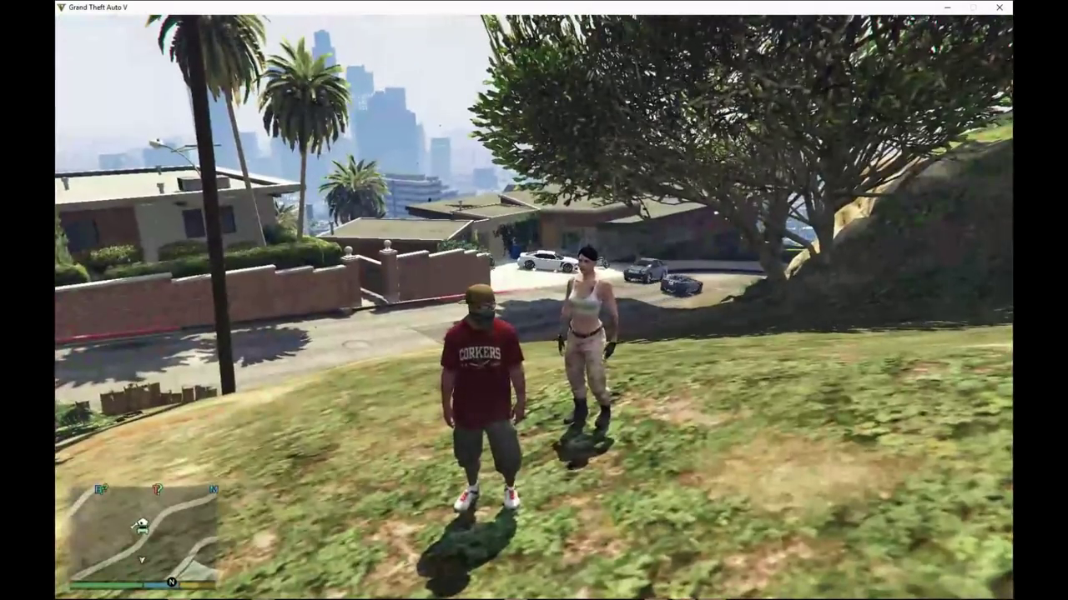
key("Tab")
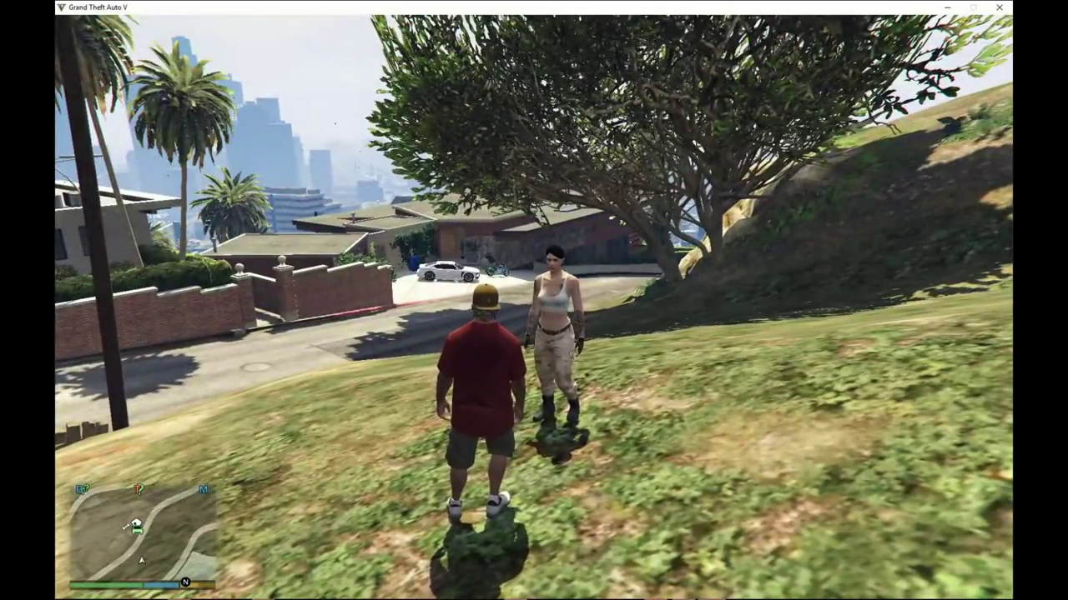
Bring up the Interact Menu for the spawned companion and run its Chat interaction.
key("F5")
key("Down")
key("Down")
key("Return")
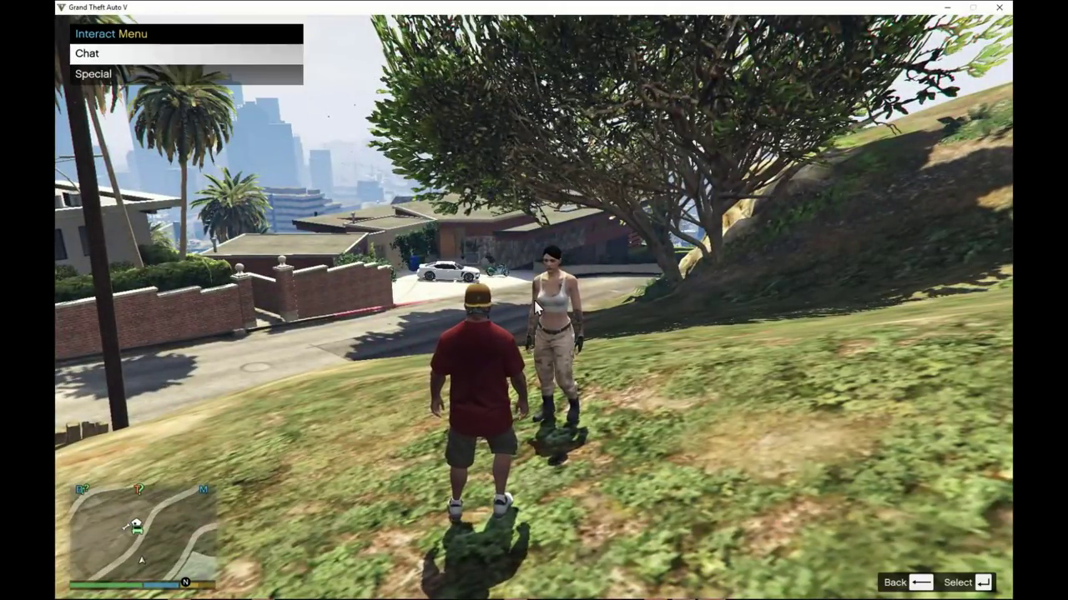
key("Return")
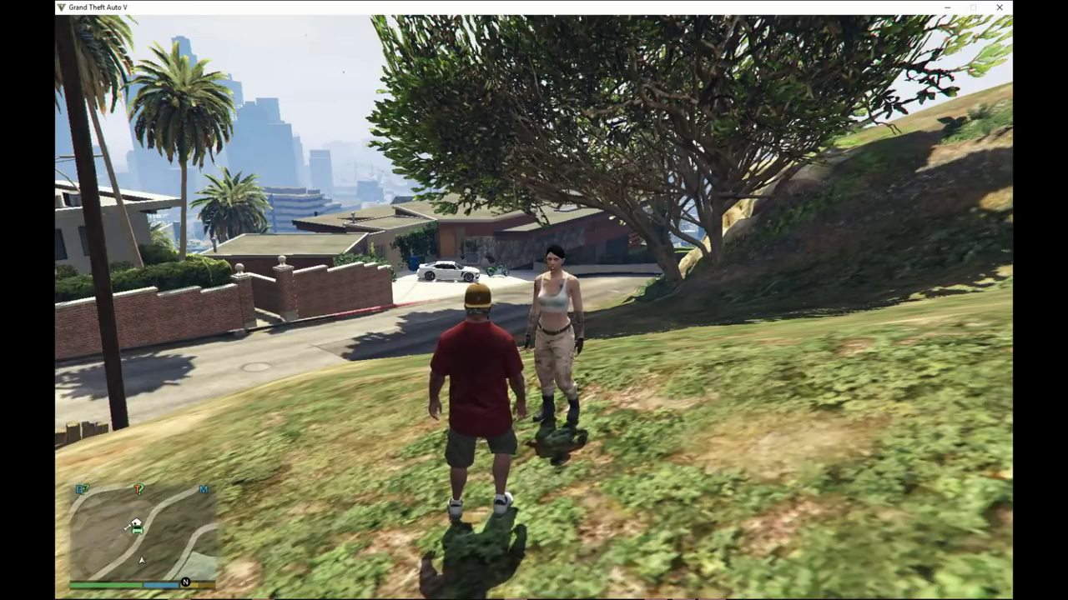
Look through all the interactions and dances offered by the Special option of the Interact Menu, and leave without choosing one.
key("F5")
key("Down")
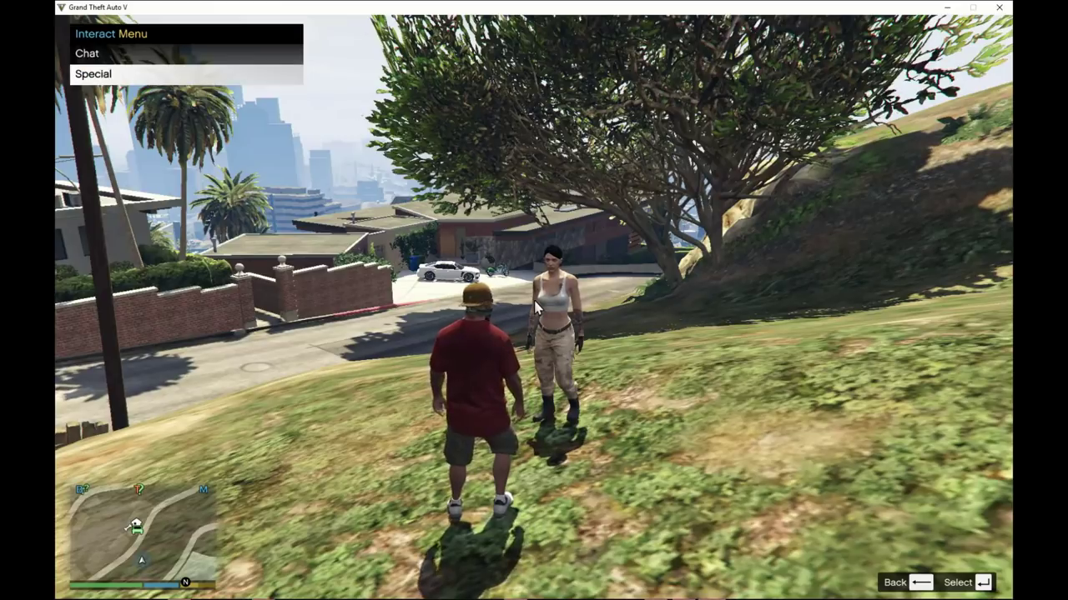
key("Return")
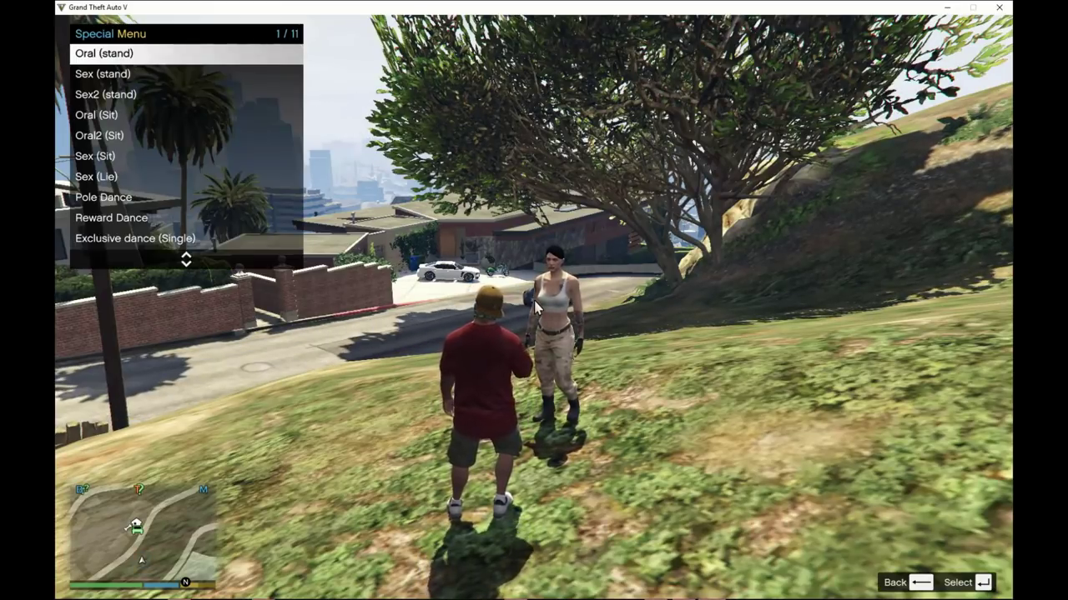
key("Down")
key("Down")
key("Down")
key("Down")
key("Down")
key("Down")
key("Down")
key("Down")
key("Down")
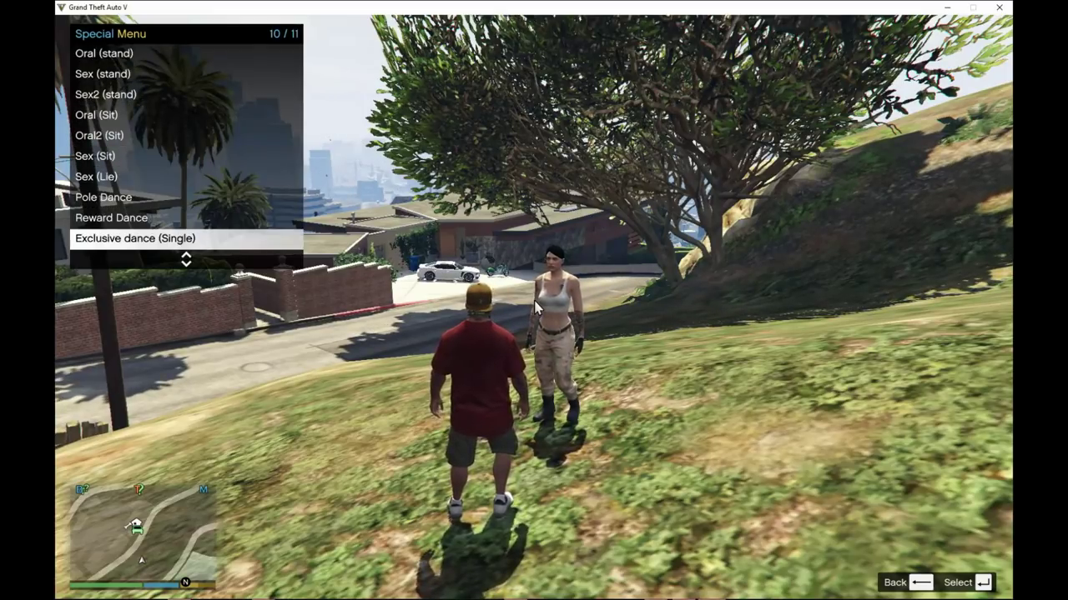
key("Down")
key("Down")
key("Down")
key("Down")
key("Down")
key("Down")
key("Down")
key("Down")
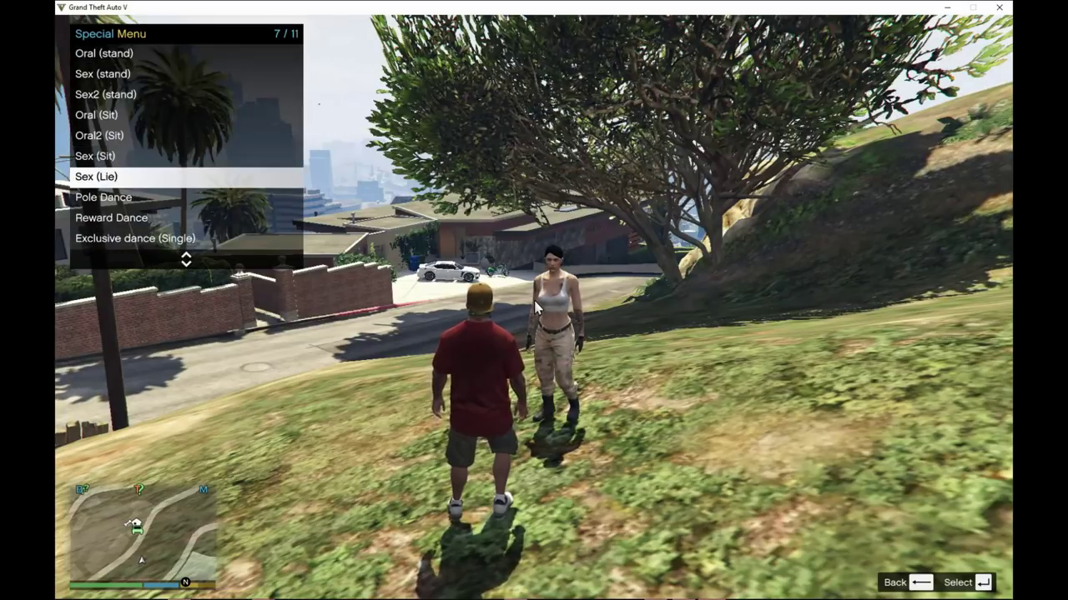
key("Down")
key("Down")
key("Down")
key("Down")
key("Down")
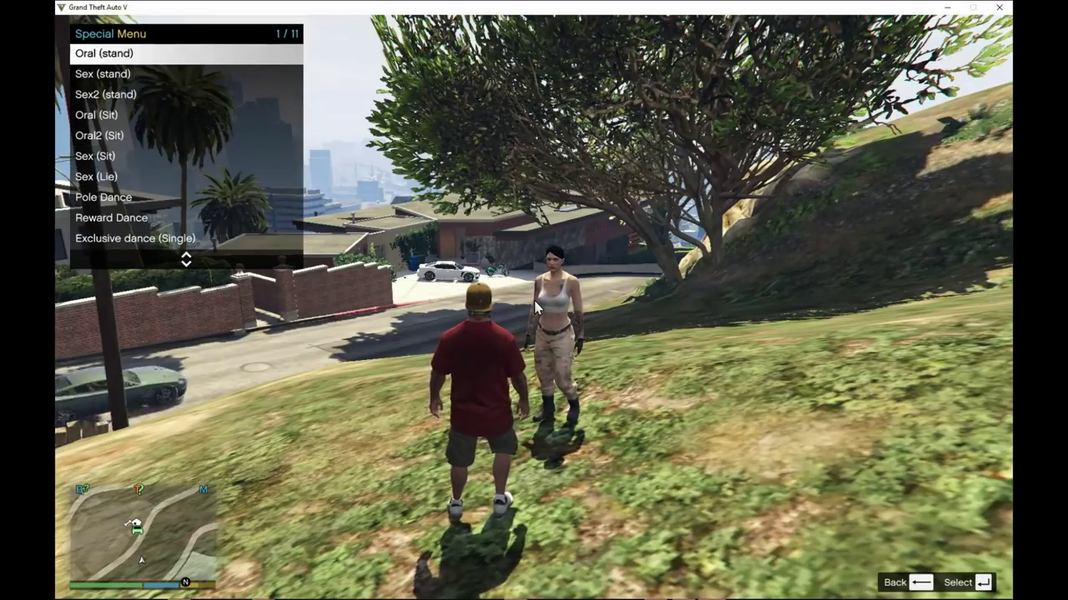
key("BackSpace")
key("BackSpace")
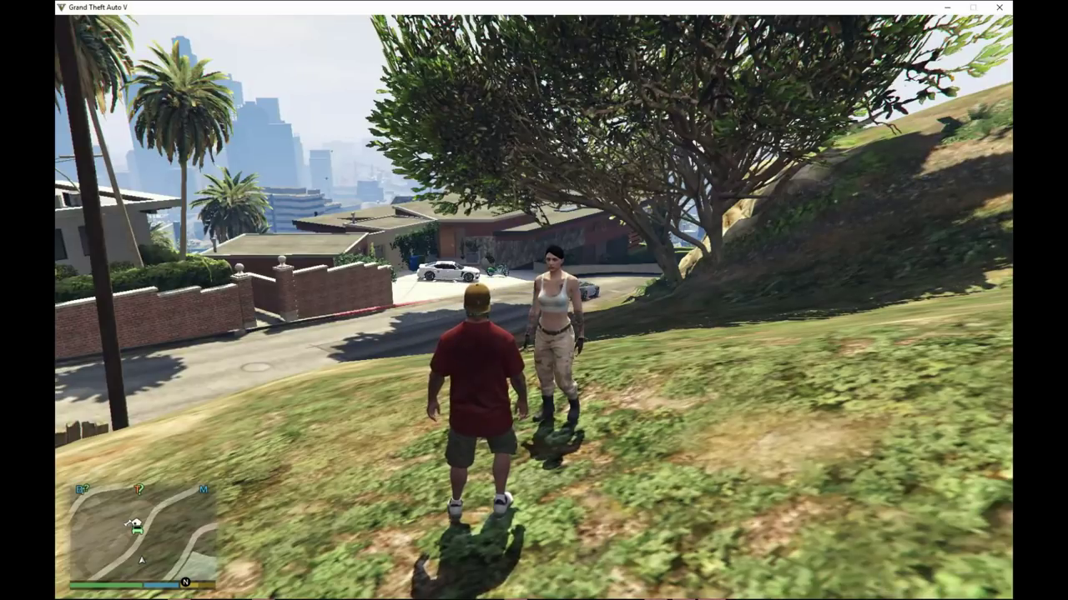
Pause the game and bring up the Game options for replaying missions, loading or exiting.
key("Escape")
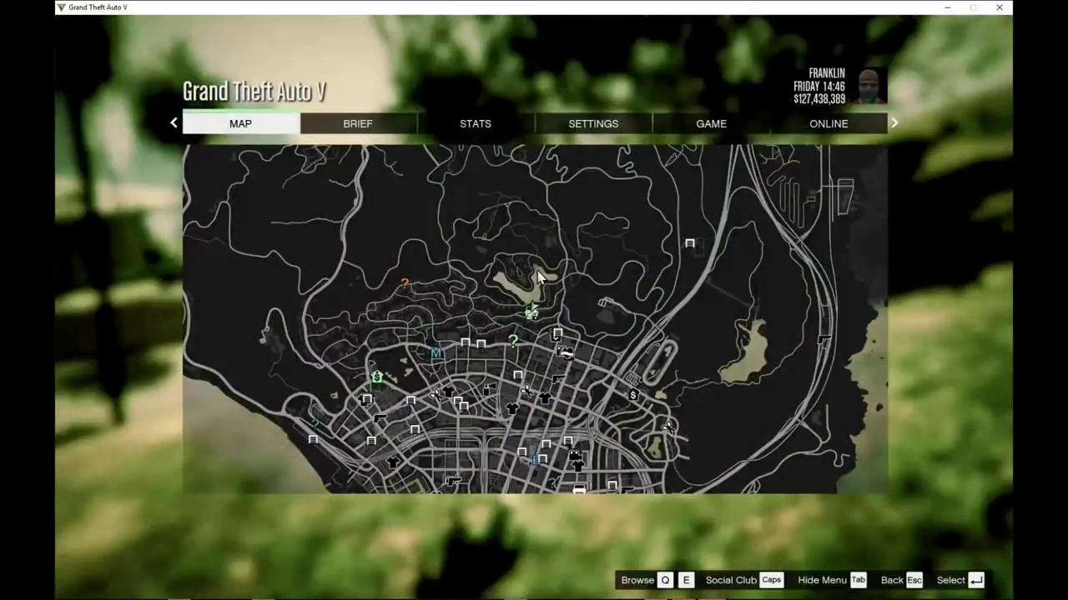
left_click(707, 123)
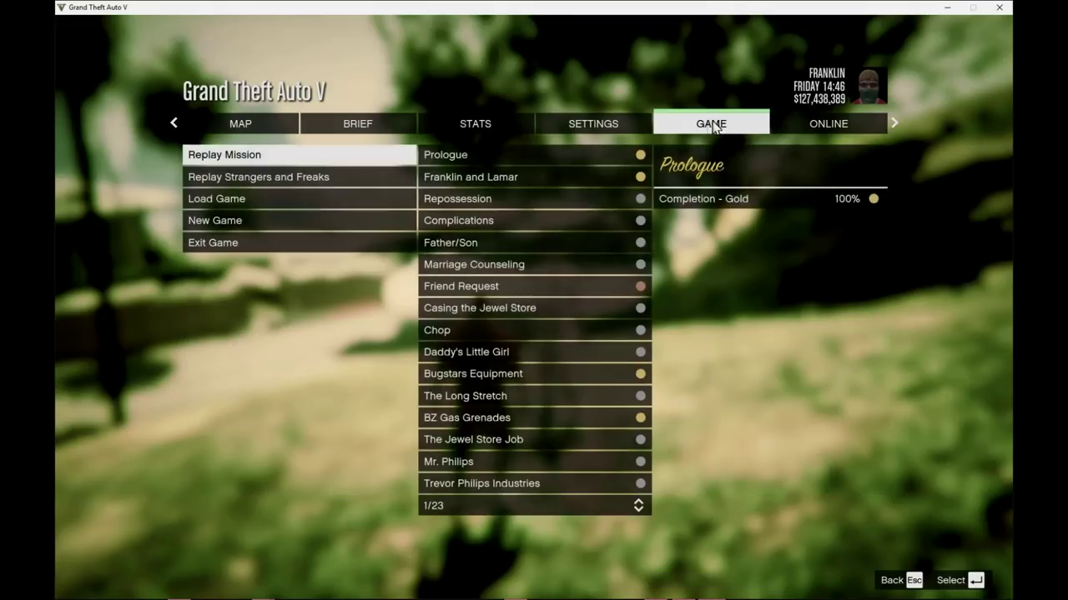